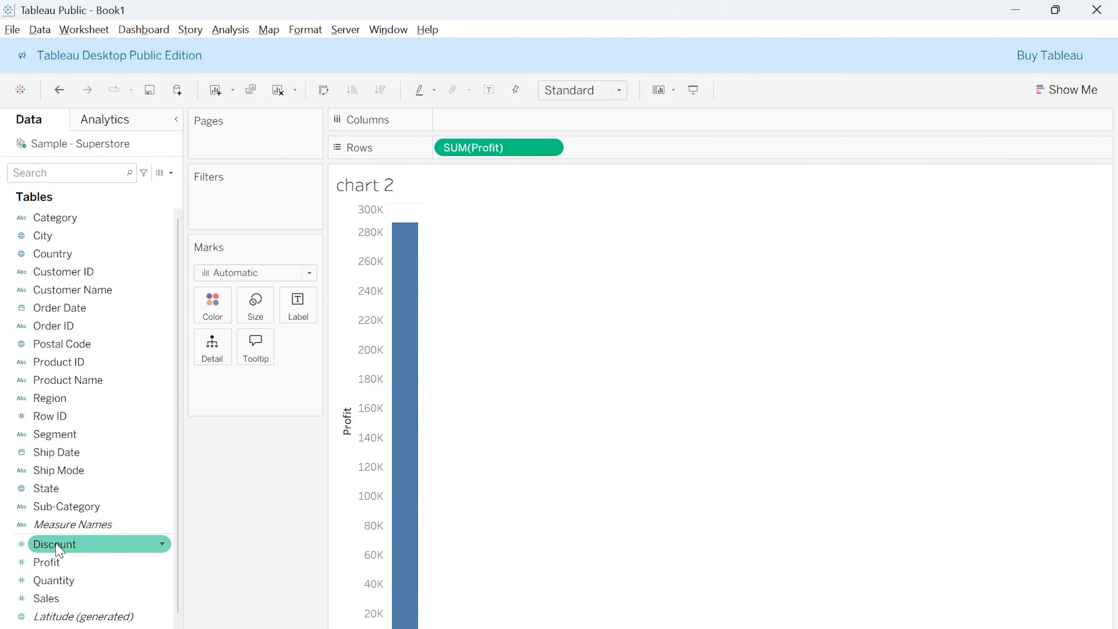
- Break the chart 2 profit bar down by Category in the columns and show the mark labels
left_click_drag(88, 224, 539, 123)
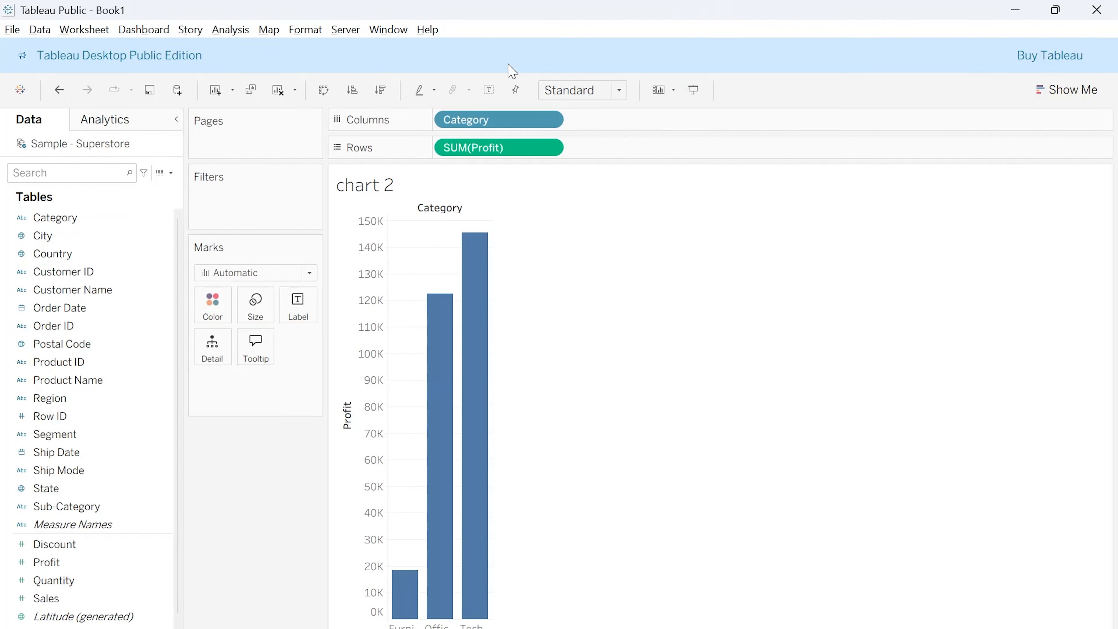
left_click(491, 90)
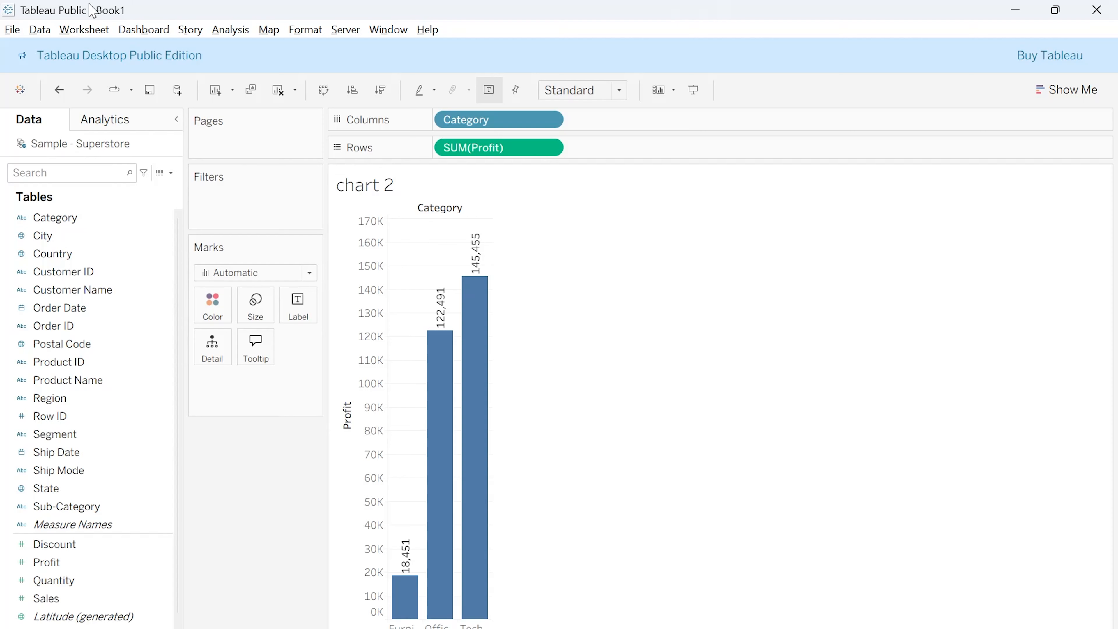
- Create a new dashboard in the workbook
left_click(161, 32)
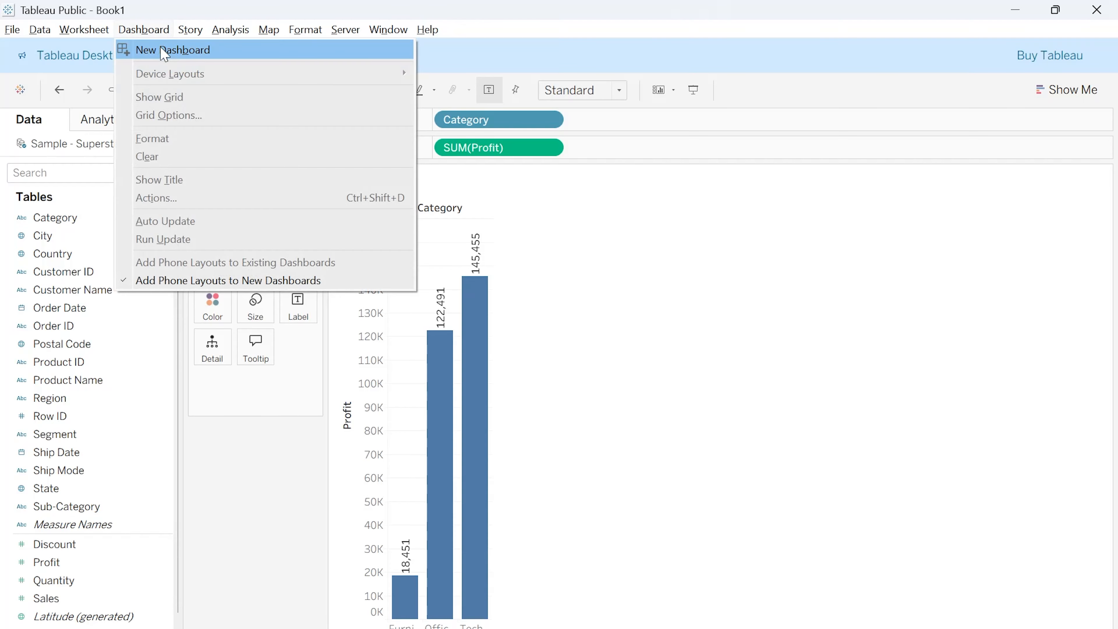
left_click(627, 13)
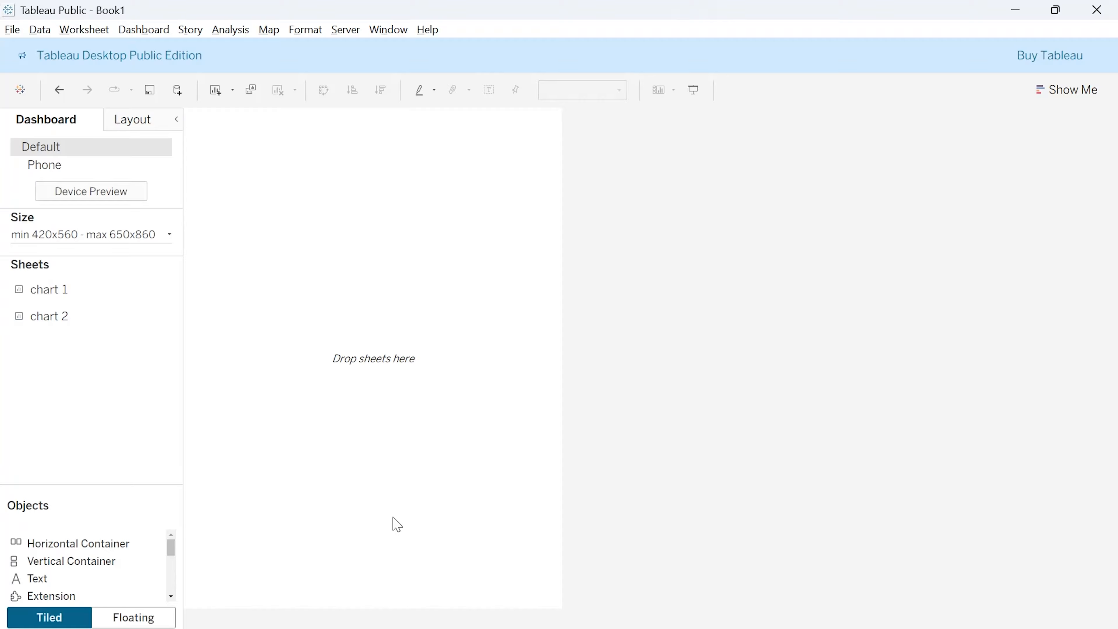
key("alt+Tab")
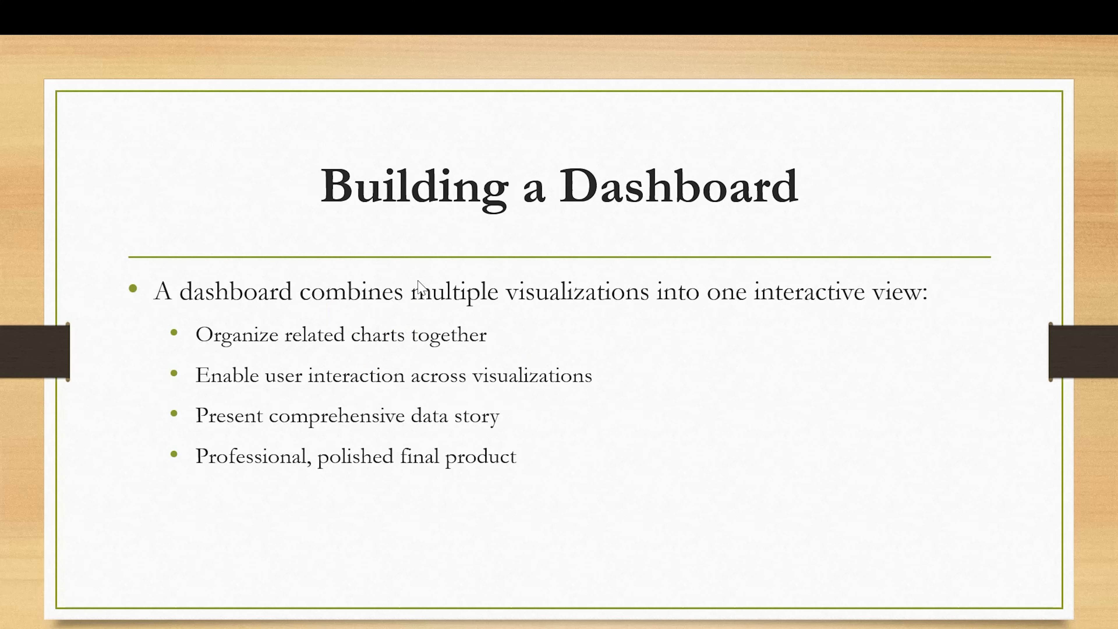
left_click(418, 287)
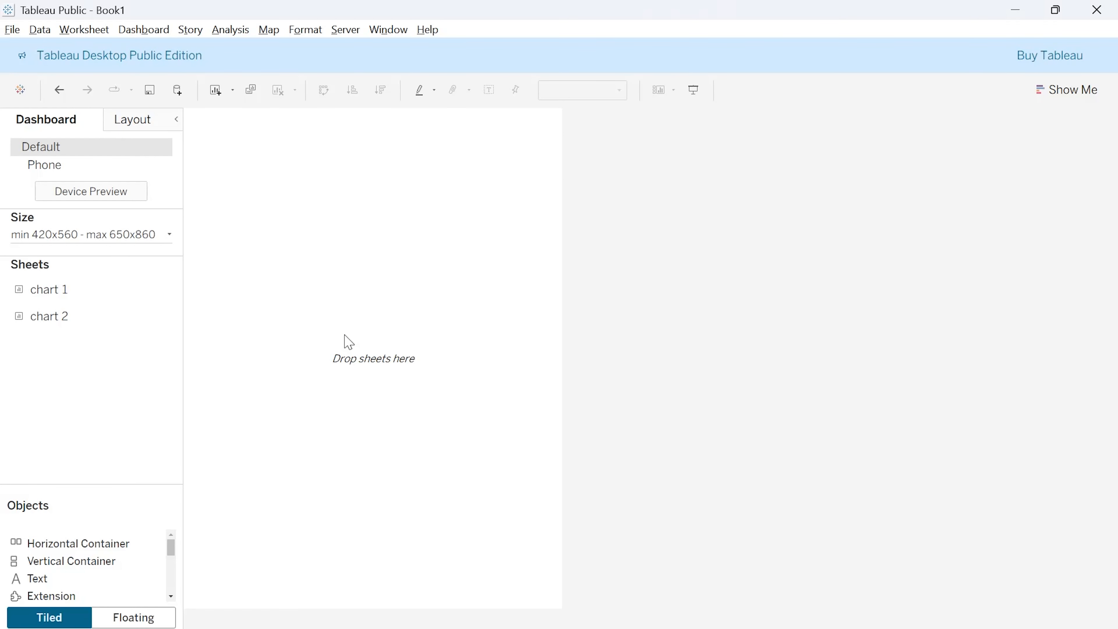
- Add chart 1 to the dashboard canvas and tile chart 2 directly beneath it
mouse_move(154, 295)
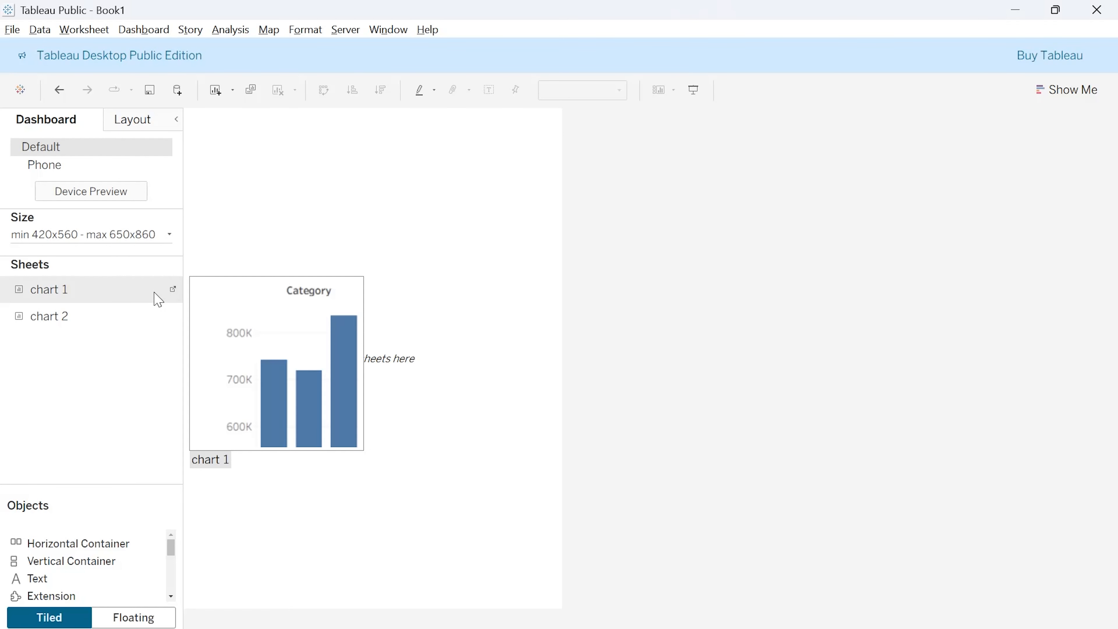
left_click_drag(67, 292, 299, 167)
mouse_move(64, 318)
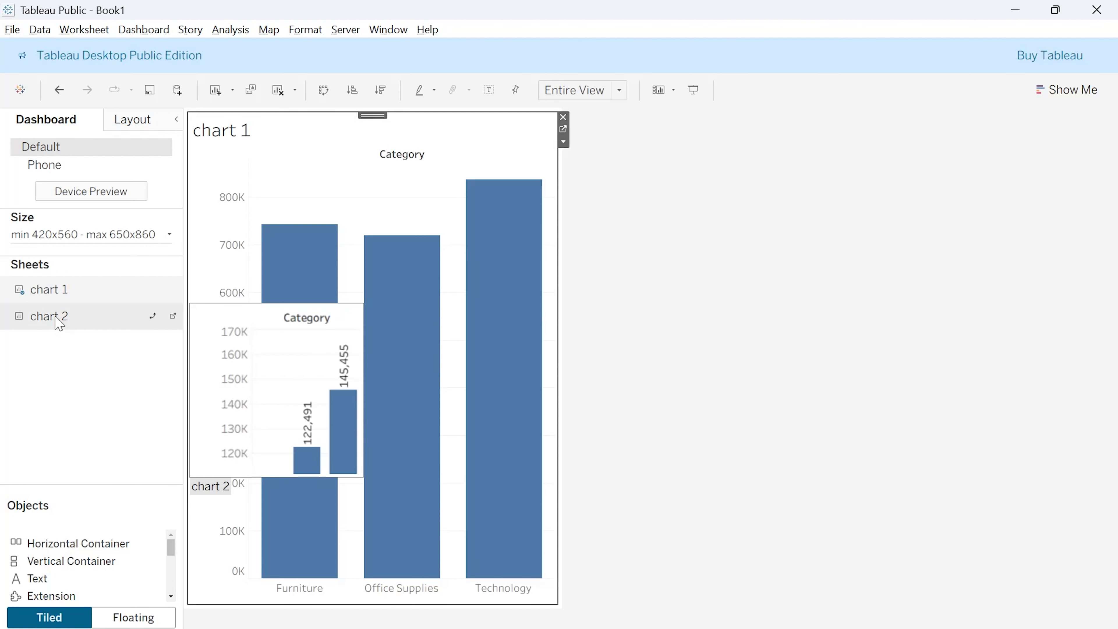
left_click_drag(60, 324, 264, 380)
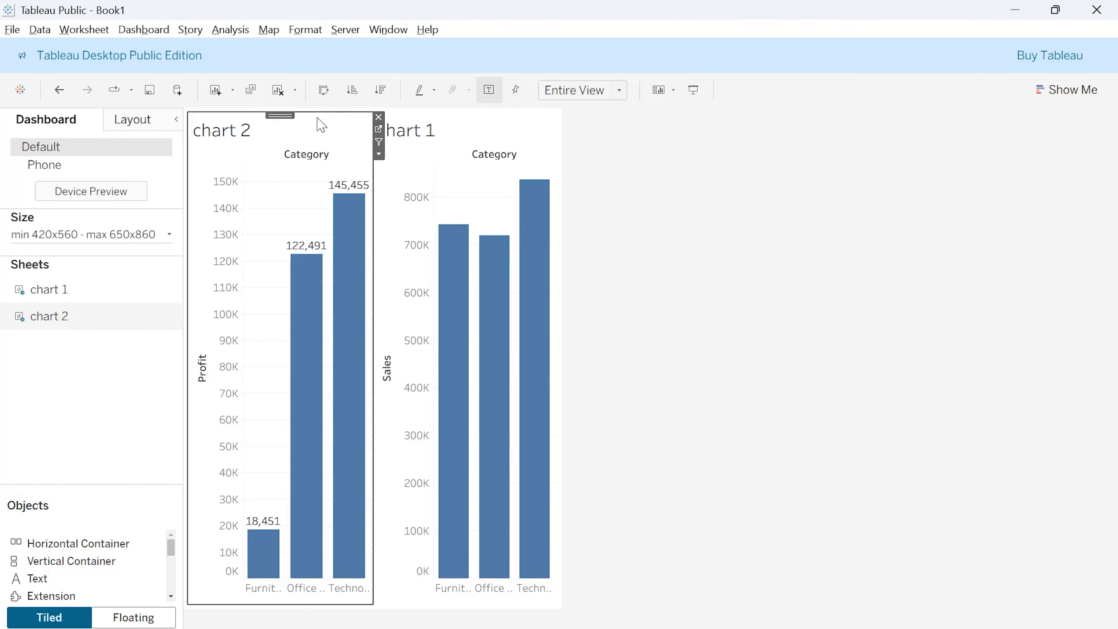
left_click(379, 117)
left_click_drag(49, 317, 383, 461)
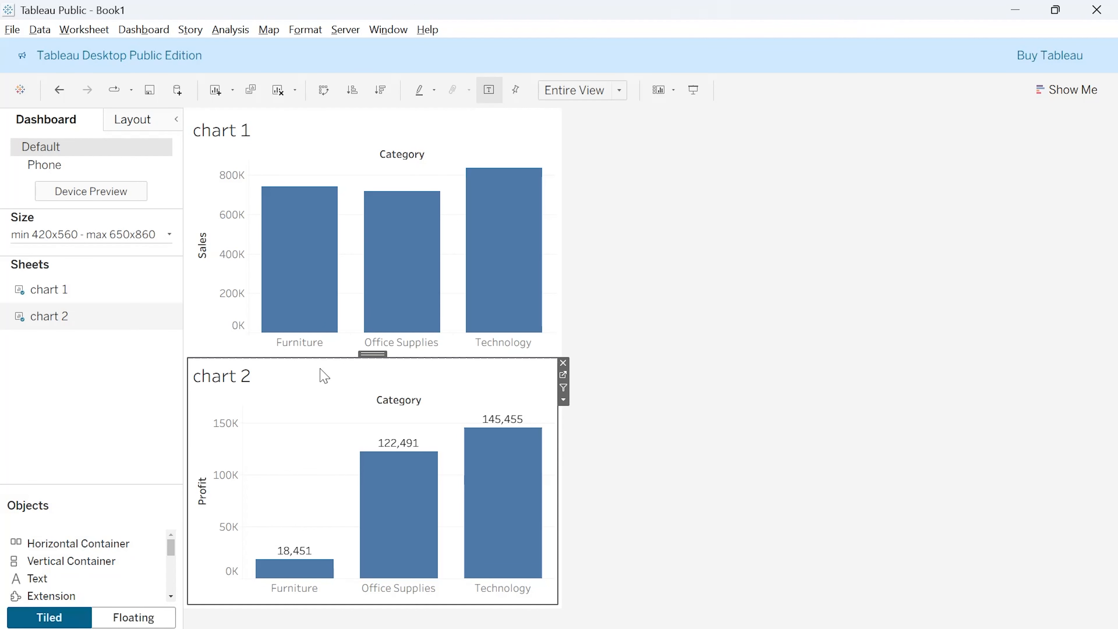
- Replace the tiled chart 2 with a floating one and move it to the dashboard's lower-left corner
left_click(134, 617)
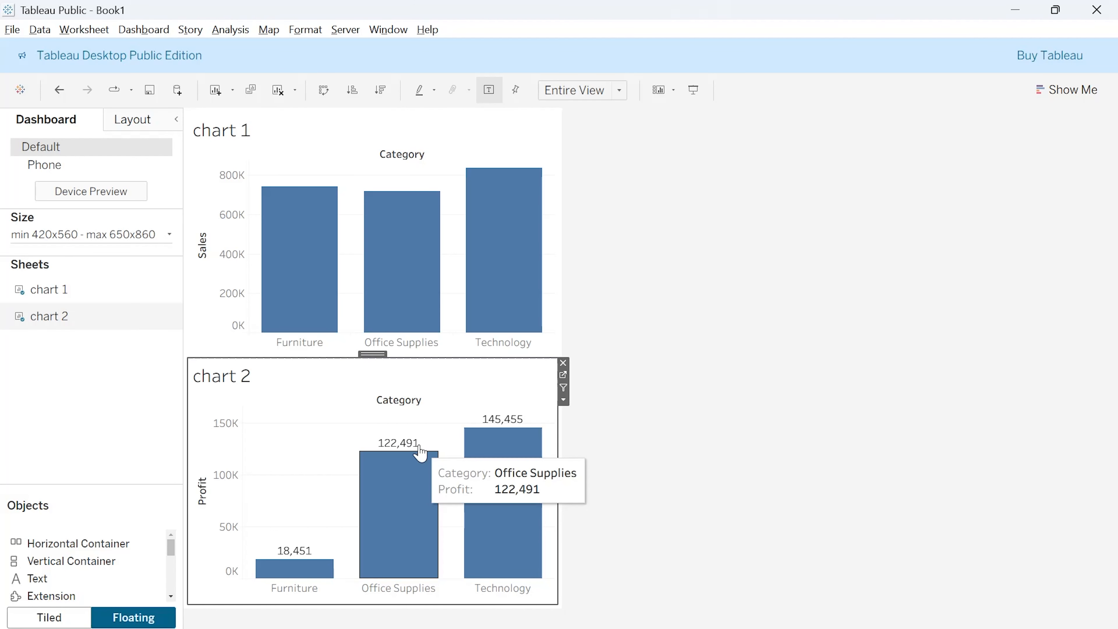
left_click(564, 363)
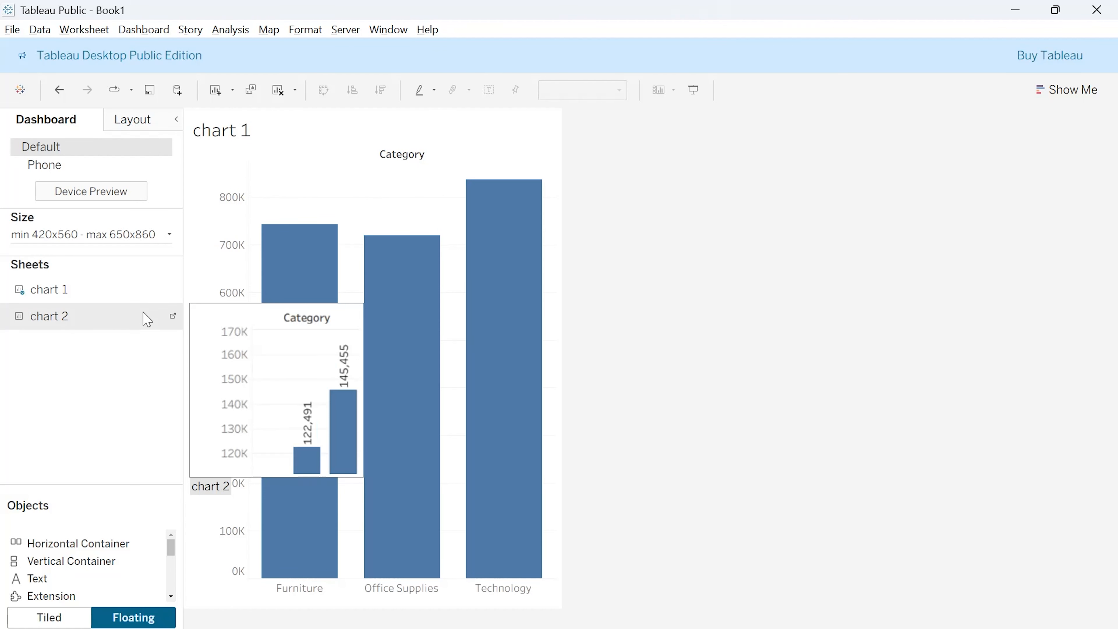
left_click_drag(52, 313, 327, 439)
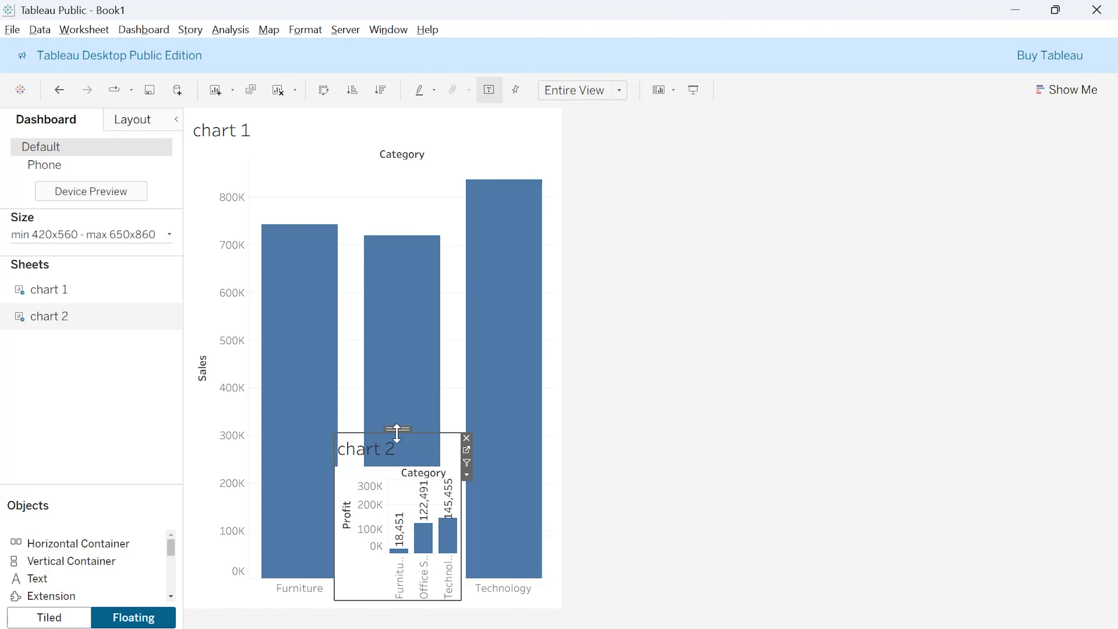
left_click_drag(362, 504, 301, 241)
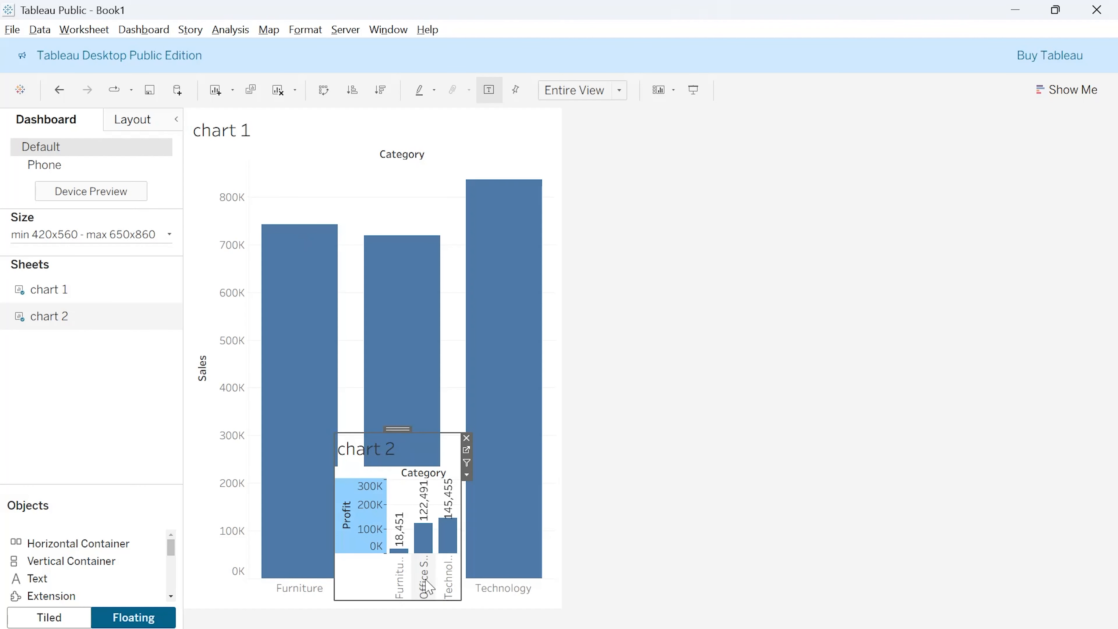
left_click(378, 566)
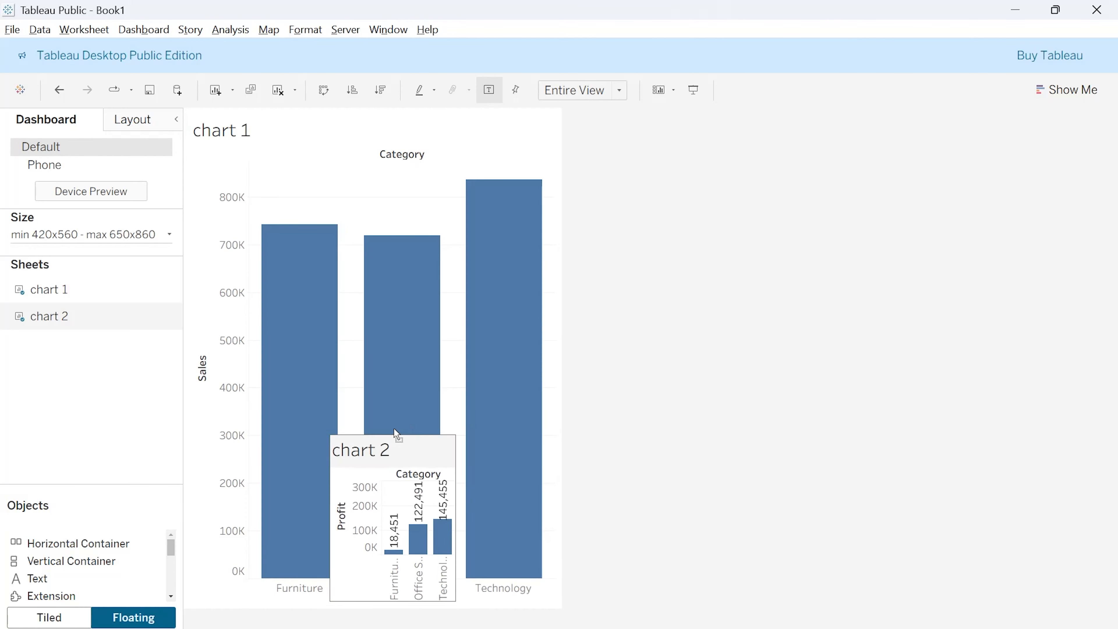
left_click_drag(394, 428, 248, 431)
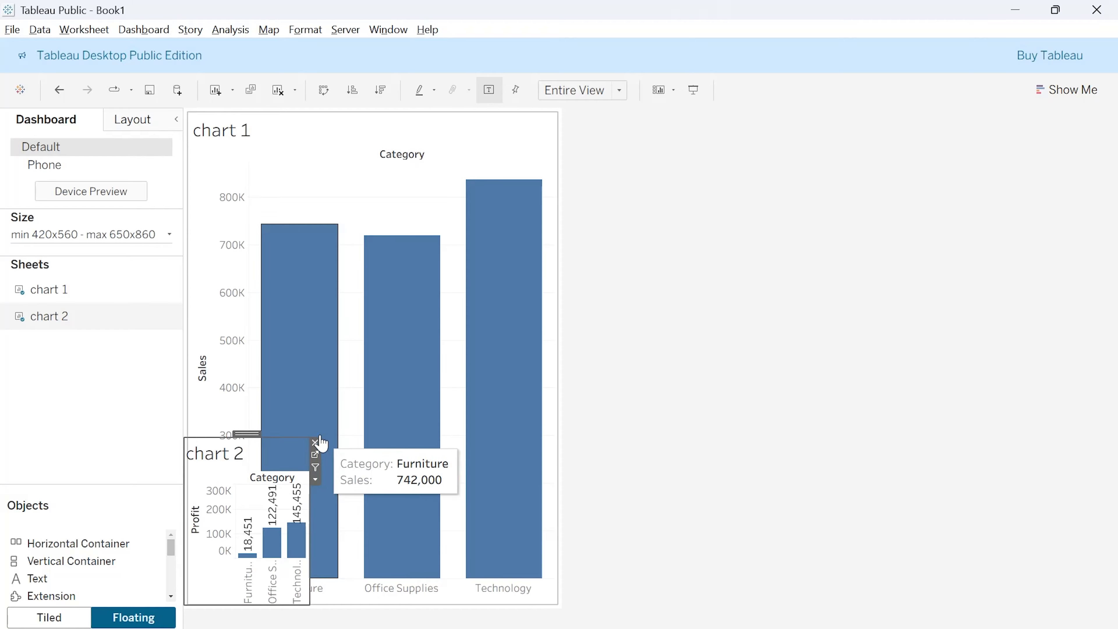
- Replace the tiled chart 1 with a floating one, placed at the dashboard's upper-left corner and enlarged
left_click(342, 157)
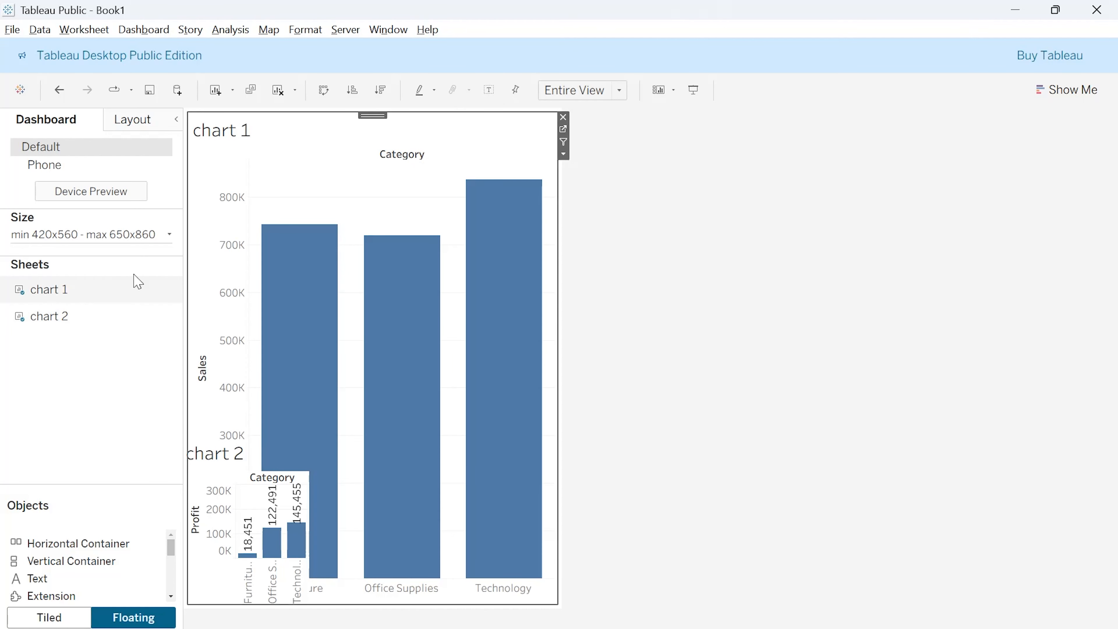
left_click(562, 118)
double_click(88, 289)
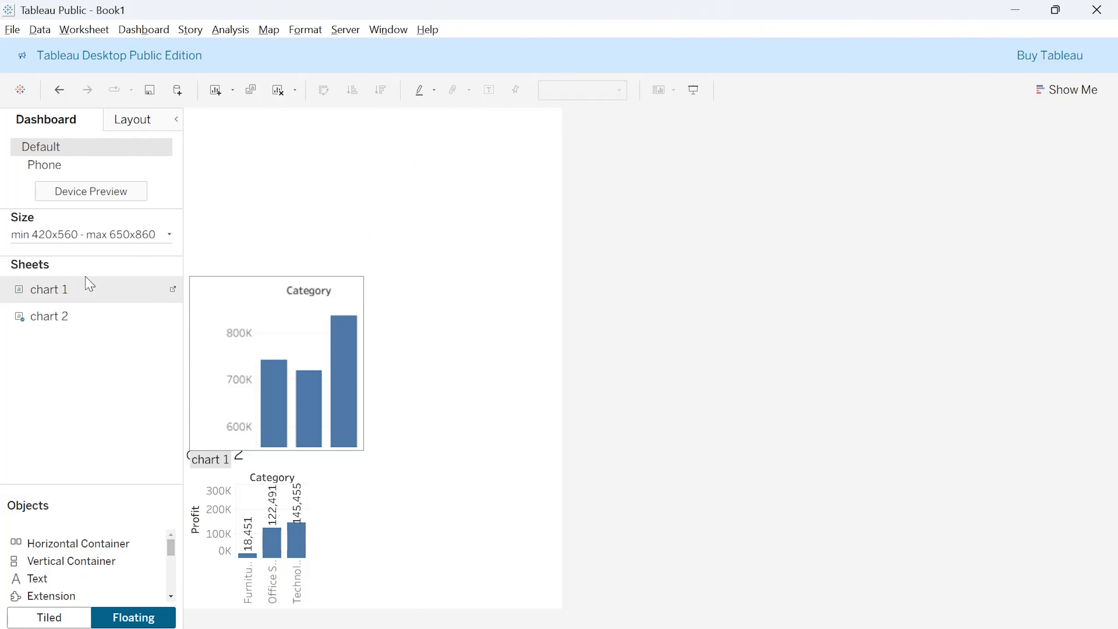
left_click_drag(69, 295, 374, 187)
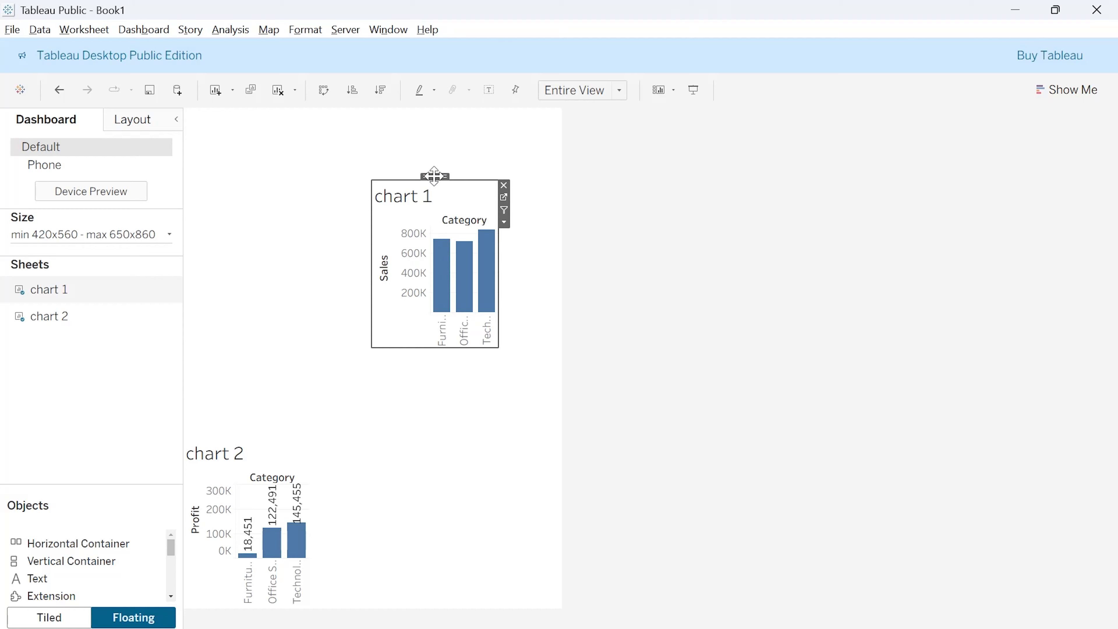
left_click_drag(436, 177, 254, 120)
left_click(272, 222)
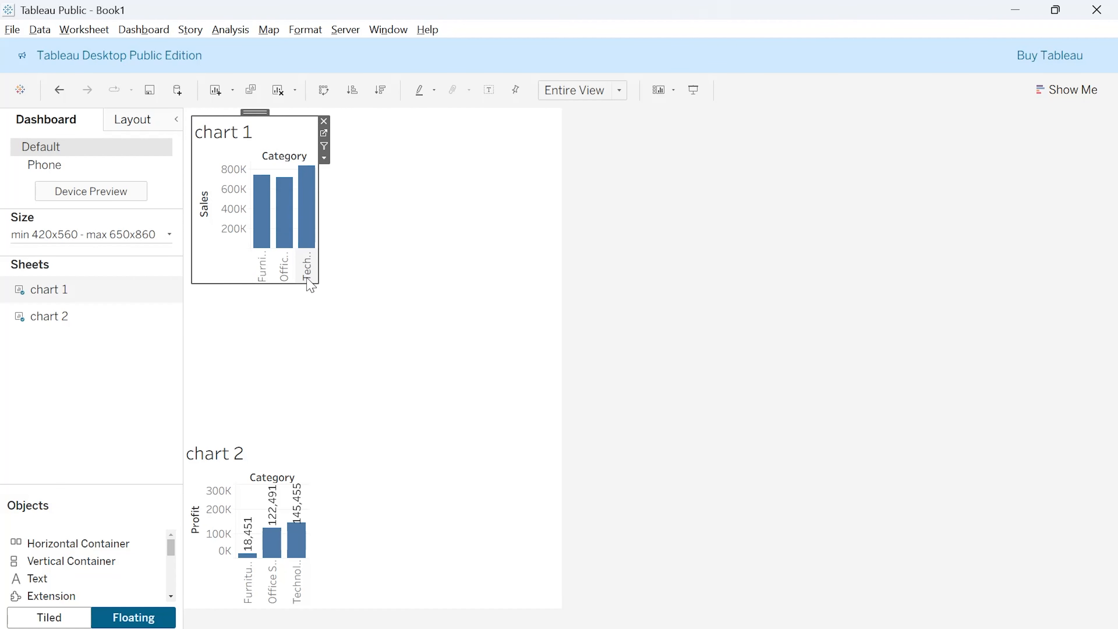
left_click_drag(317, 280, 475, 405)
- Widen the floating chart 2 and move it up directly beneath chart 1
left_click(264, 464)
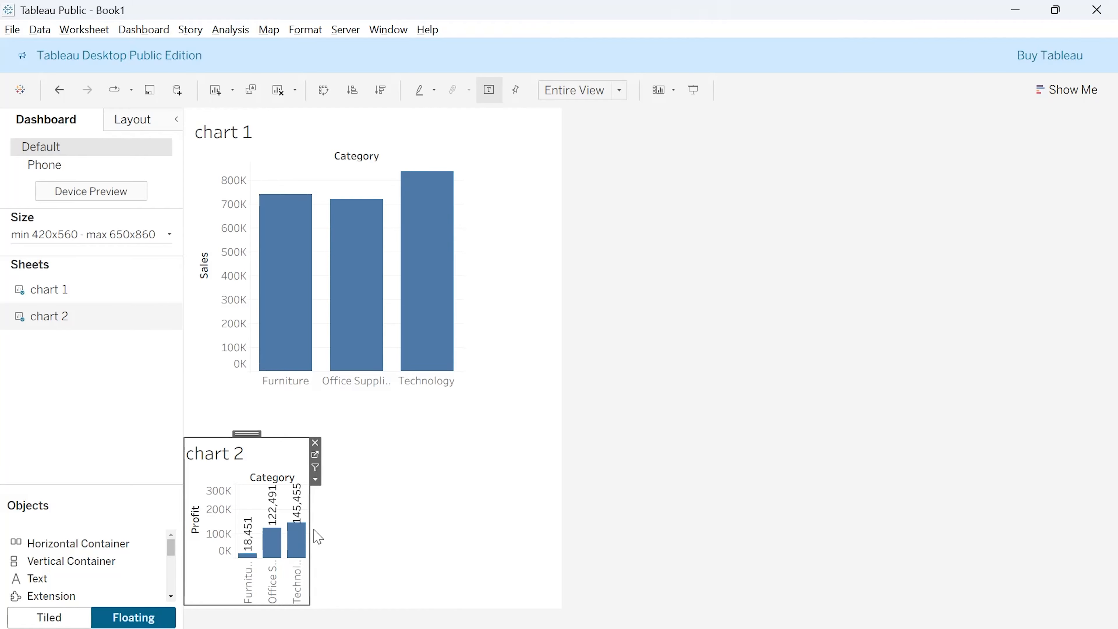
left_click_drag(314, 529, 504, 521)
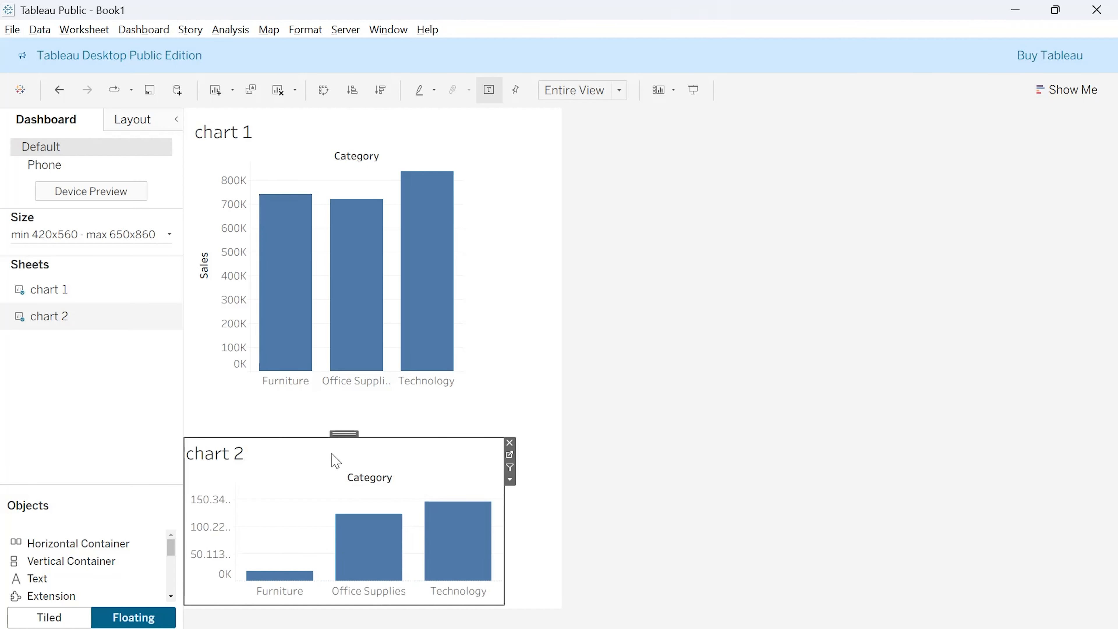
left_click_drag(346, 435, 351, 399)
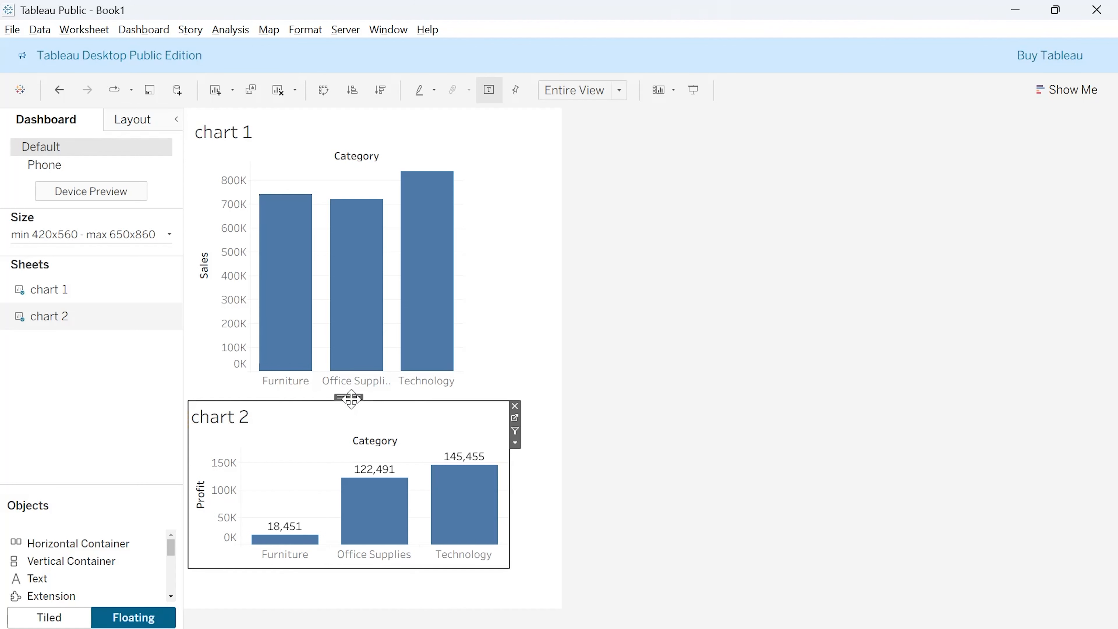
- Remove both floating charts from the dashboard
left_click(515, 405)
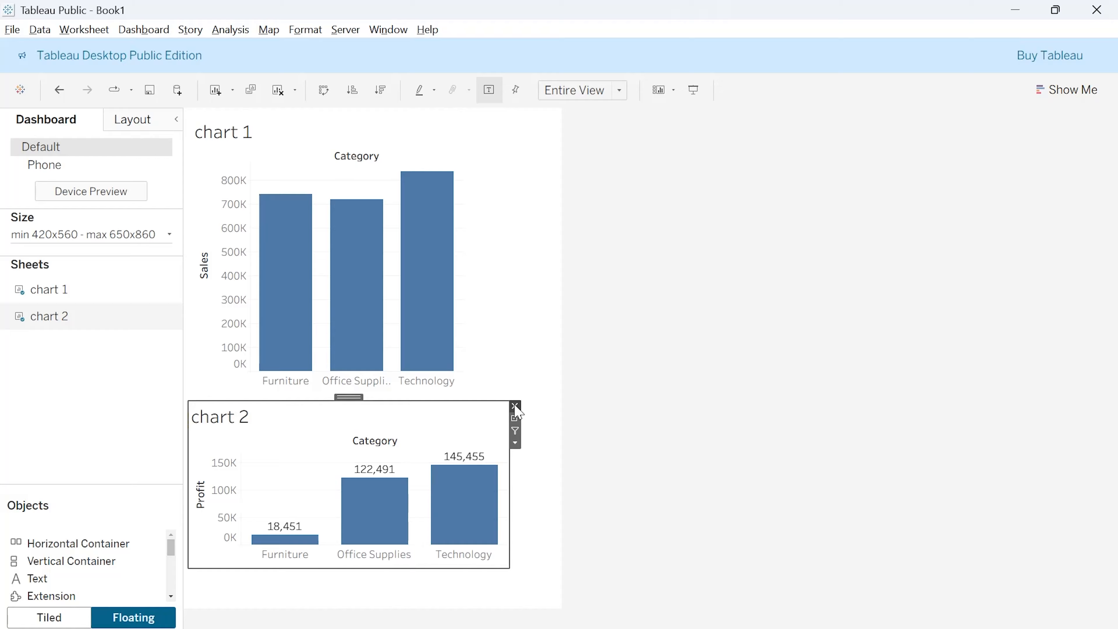
left_click(434, 300)
left_click(468, 120)
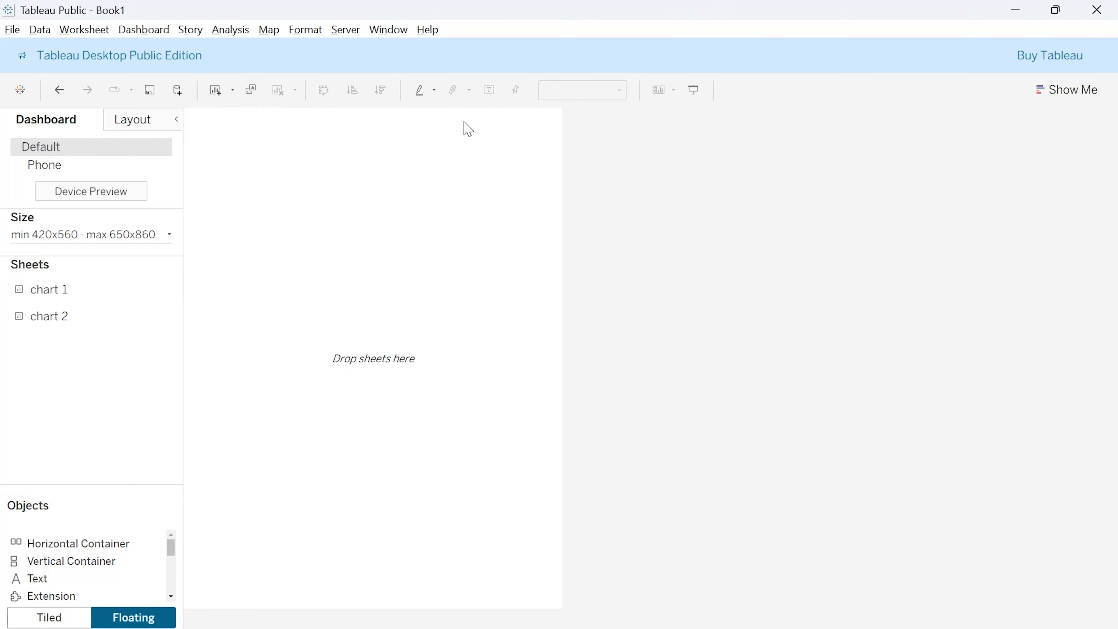
- Set the layout to Tiled and place chart 1 on the dashboard with chart 2 below it
left_click(60, 617)
left_click_drag(103, 295, 349, 200)
left_click_drag(66, 316, 375, 444)
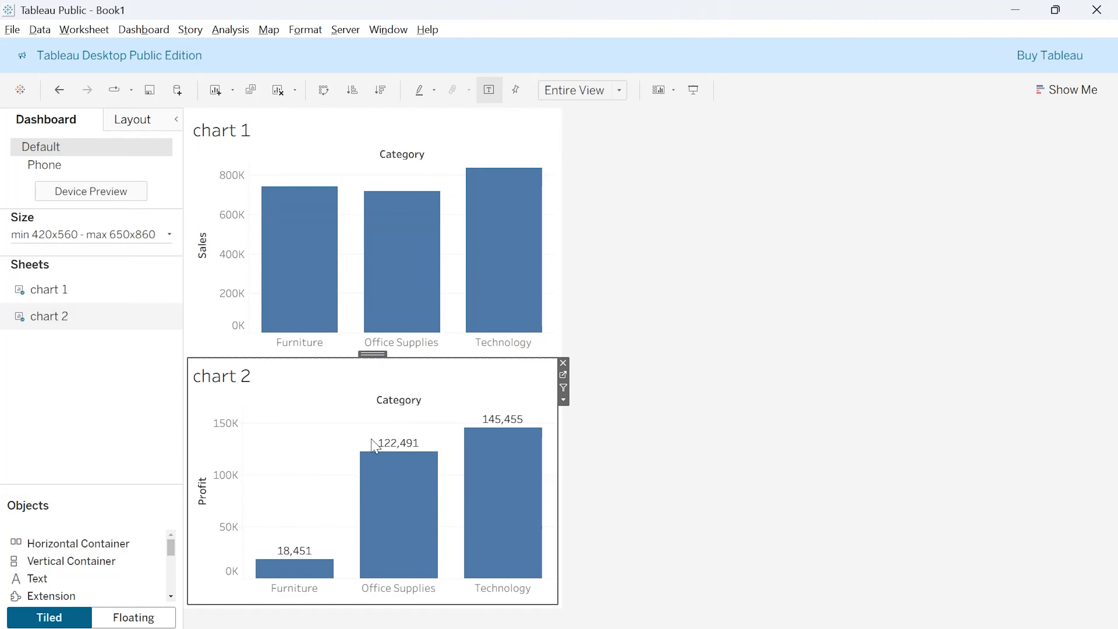
key("alt+Tab")
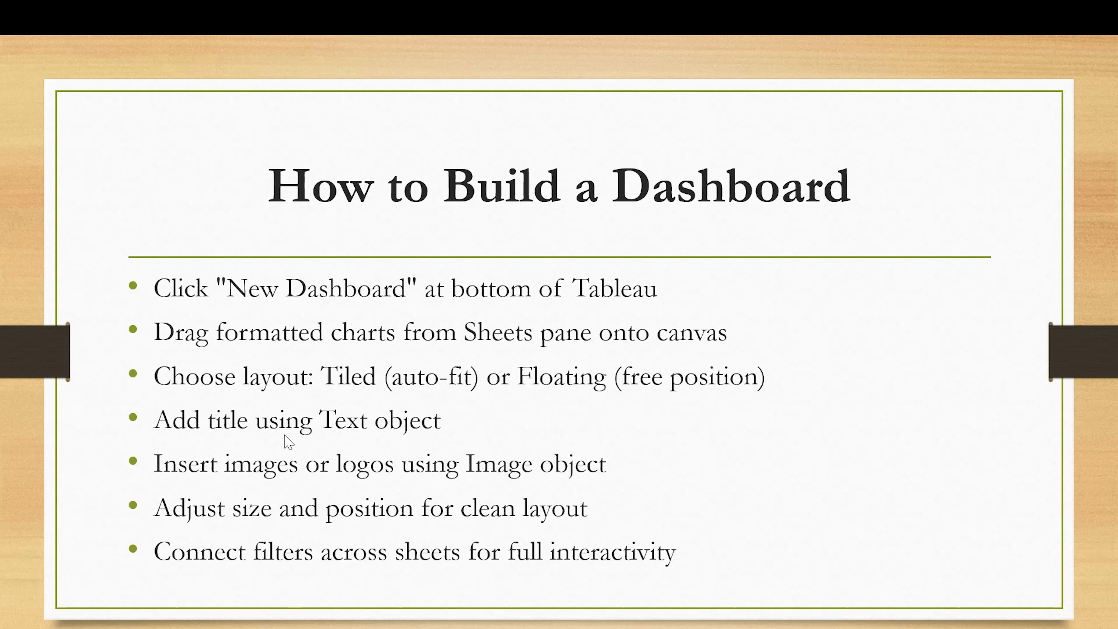
key("alt+Tab")
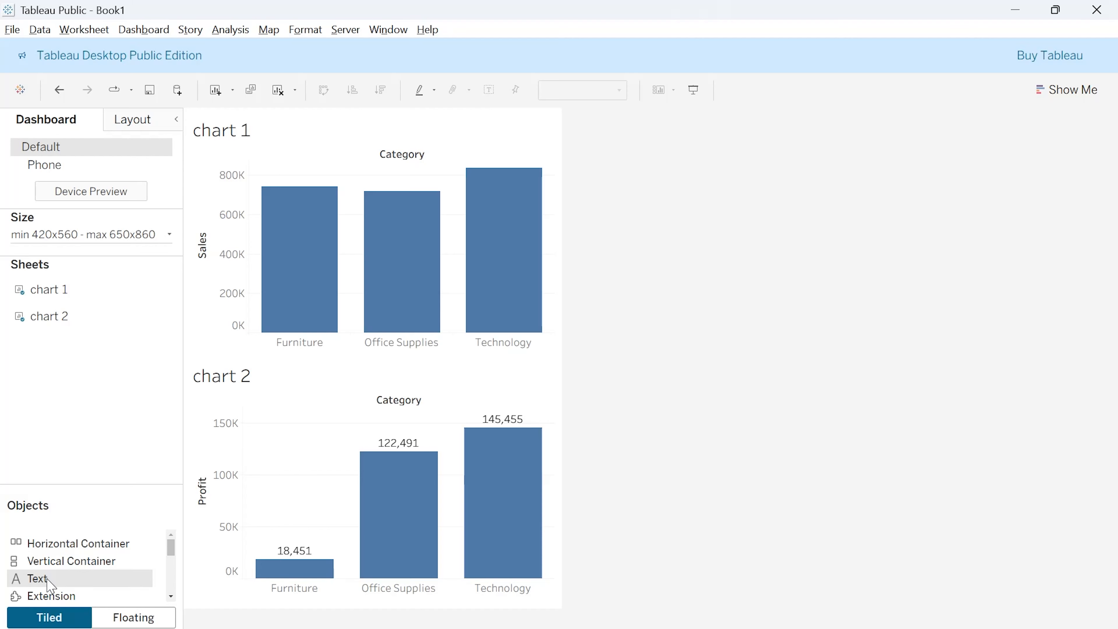
- Add a Text object reading "First Dashboard" to the dashboard and set its font size to 24
mouse_move(50, 586)
left_mouse_down()
mouse_move(242, 450)
mouse_move(327, 374)
mouse_move(348, 327)
left_mouse_up()
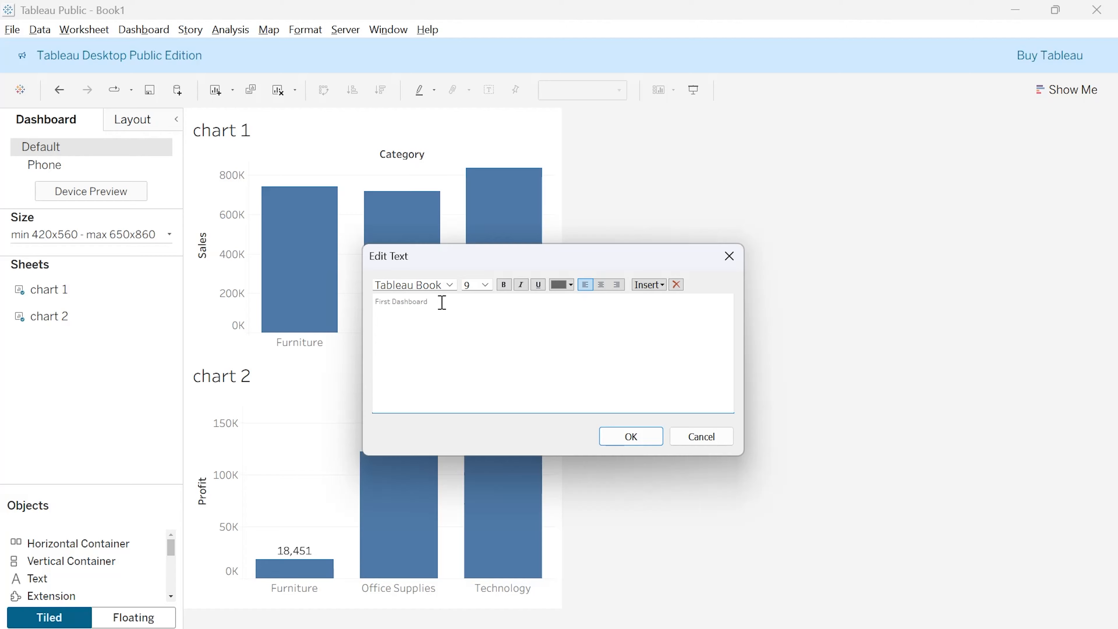
left_click_drag(419, 308, 376, 304)
left_click(485, 285)
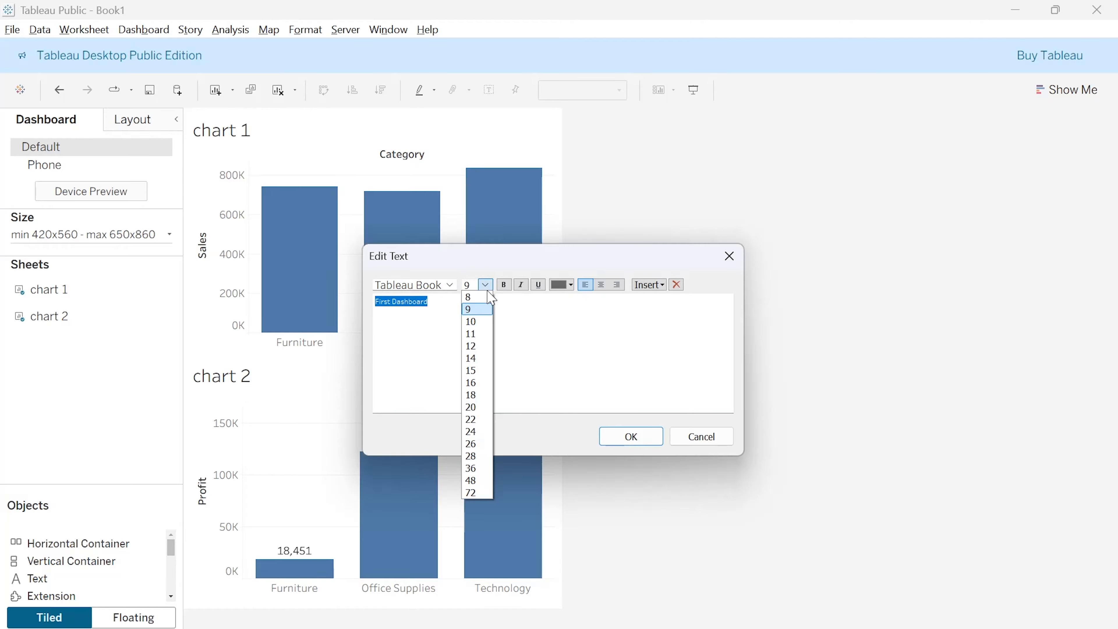
left_click(480, 423)
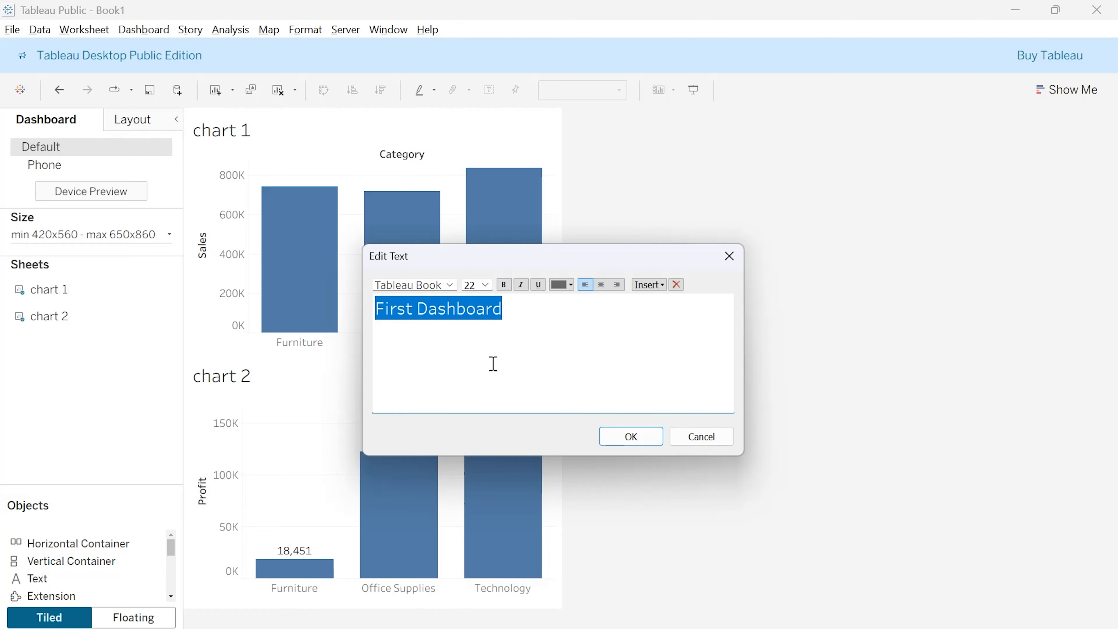
left_click(485, 285)
left_click(470, 431)
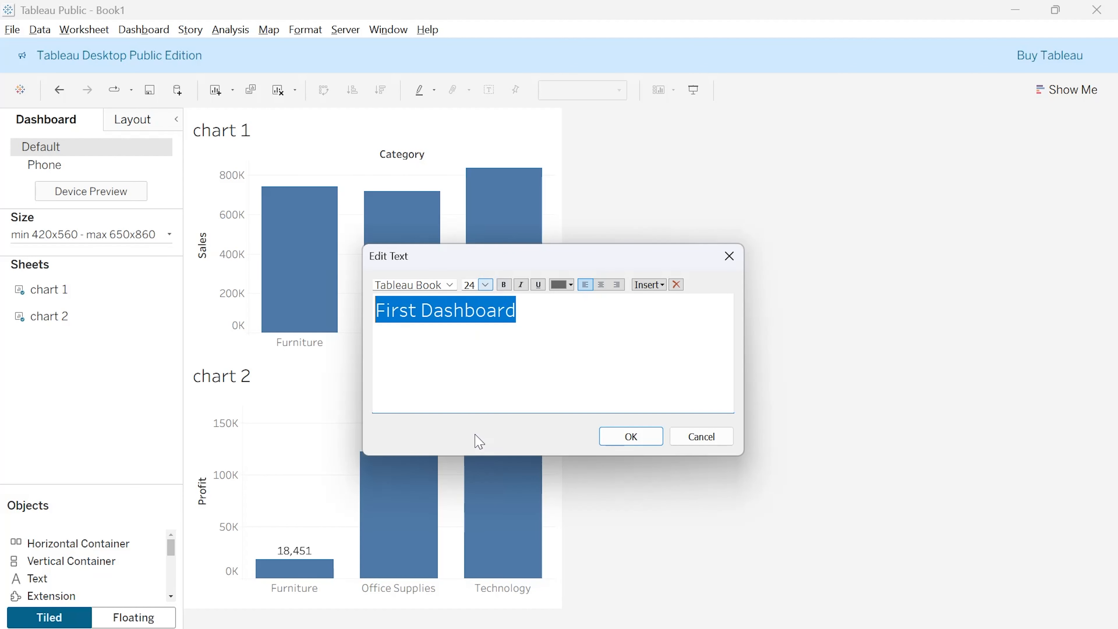
left_click(526, 351)
- Try bold, italic and underline on the "First Dashboard" text, reverting each style to plain
left_click_drag(516, 310, 374, 310)
left_click(505, 285)
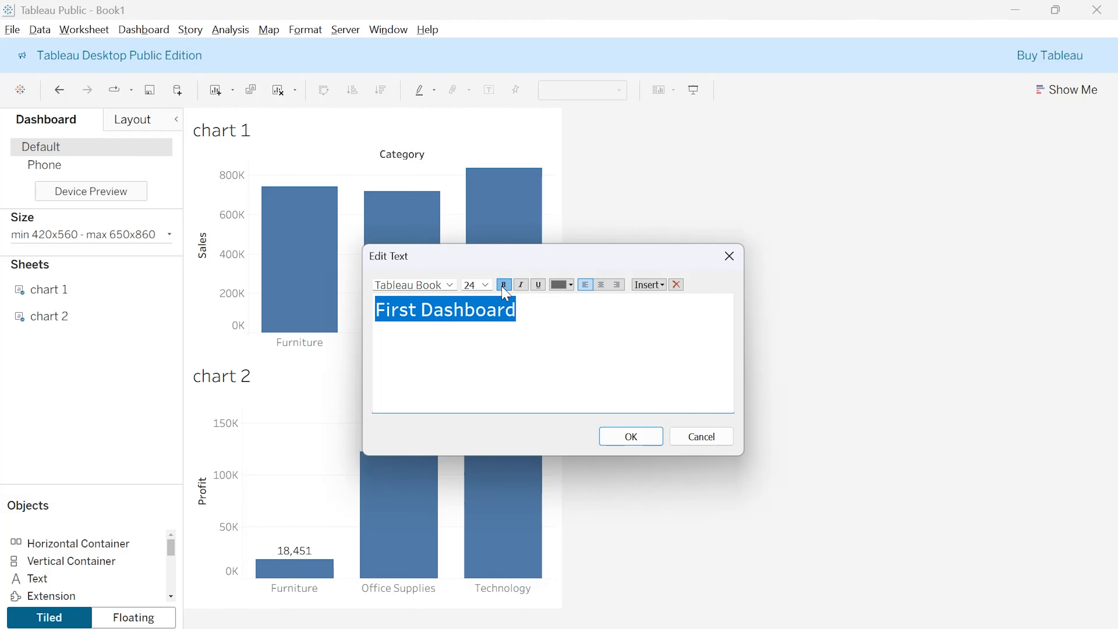
left_click(530, 324)
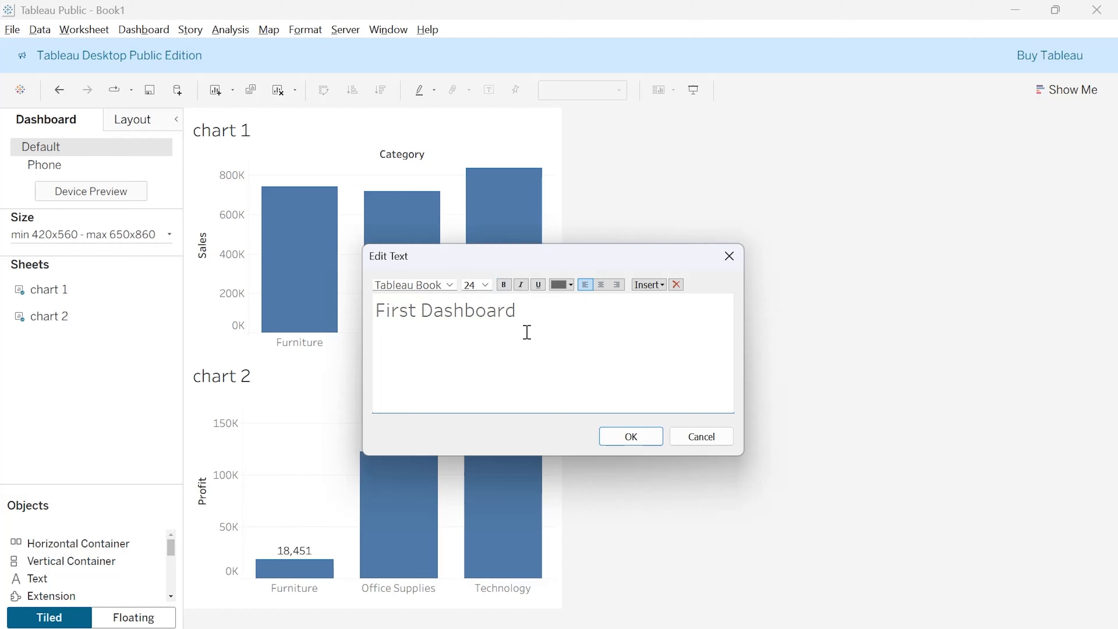
left_click_drag(530, 308, 369, 309)
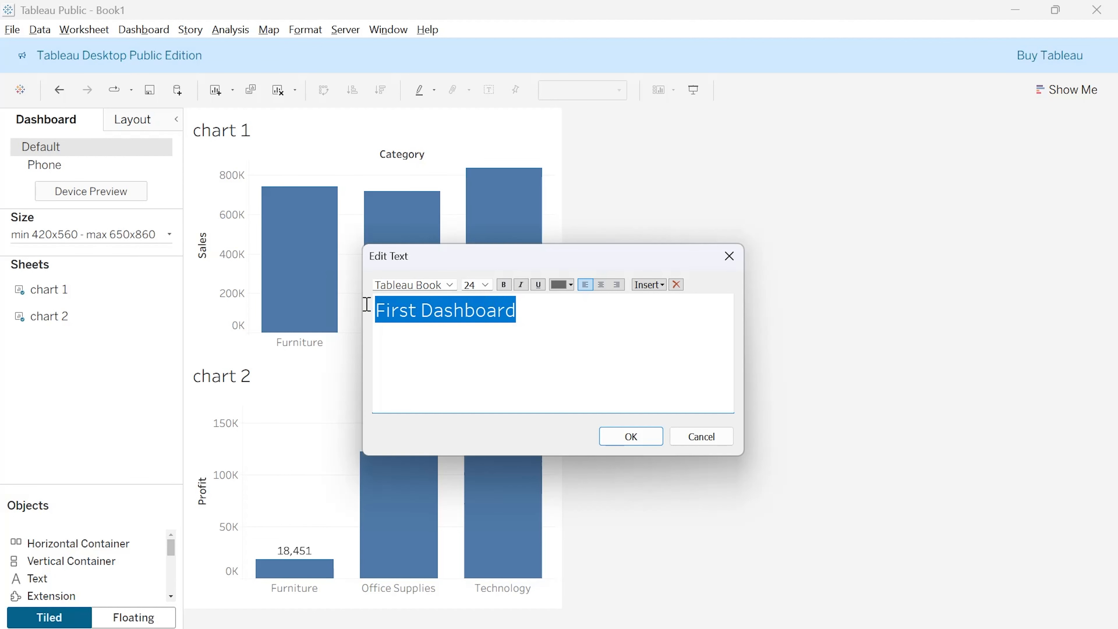
left_click(522, 287)
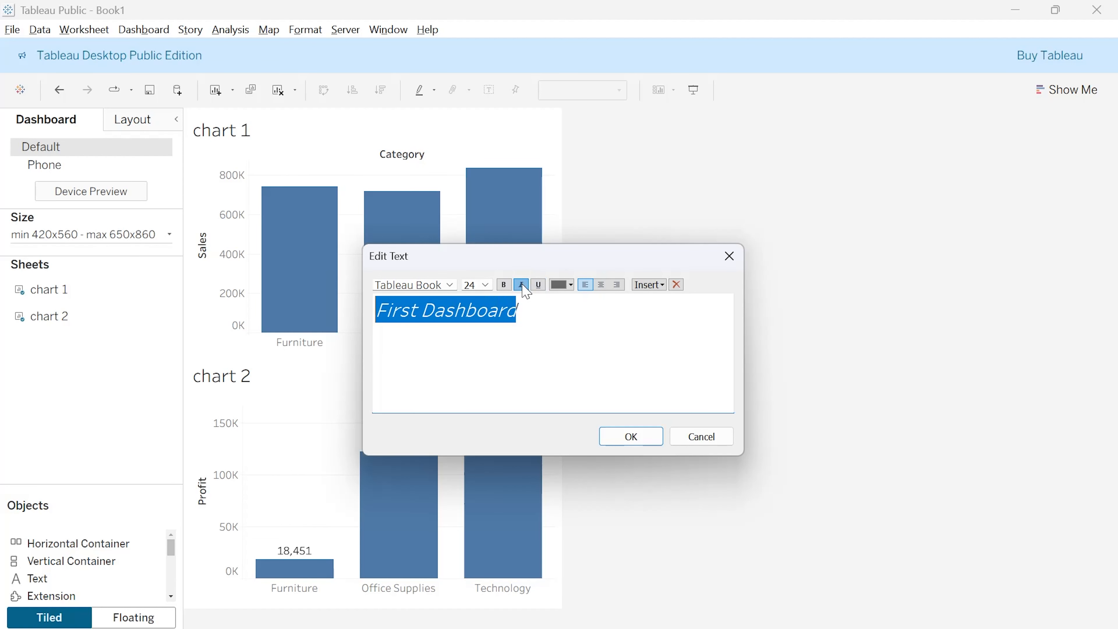
left_click(522, 284)
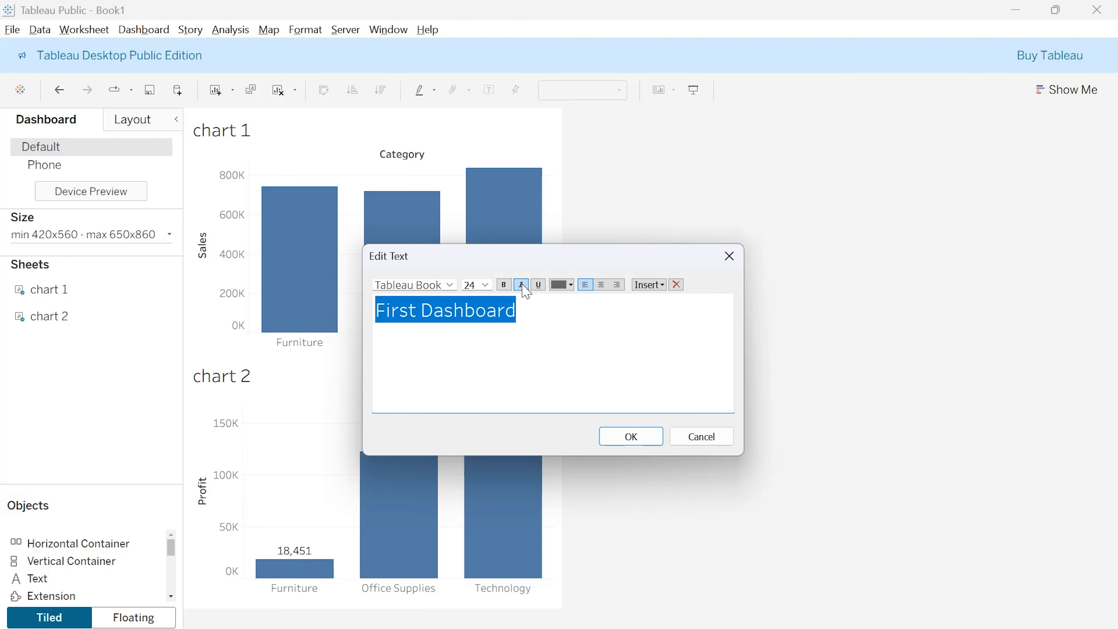
left_click(538, 286)
left_click(538, 285)
left_click(535, 320)
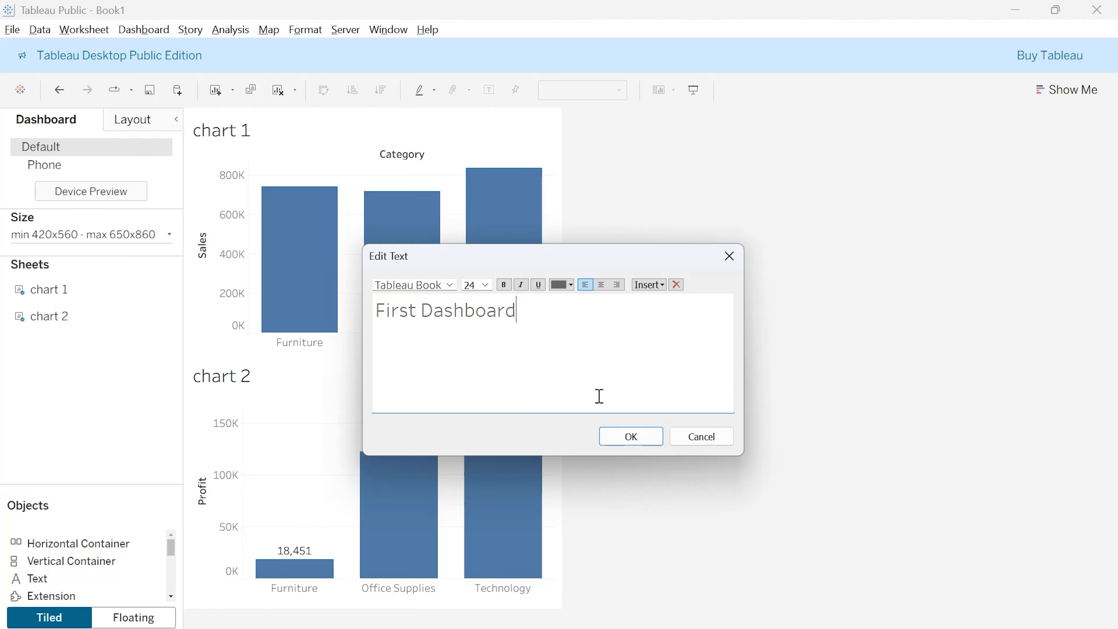
- Confirm the title text, reduce its object's height and move it above chart 1
left_click(630, 436)
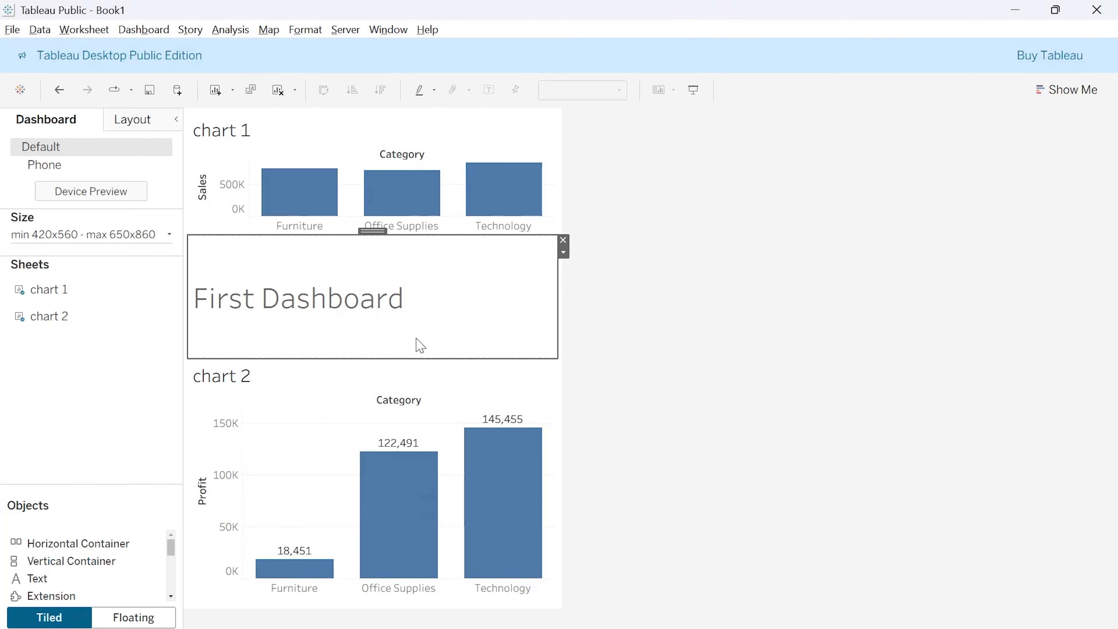
left_click_drag(379, 358, 380, 284)
left_click(371, 249)
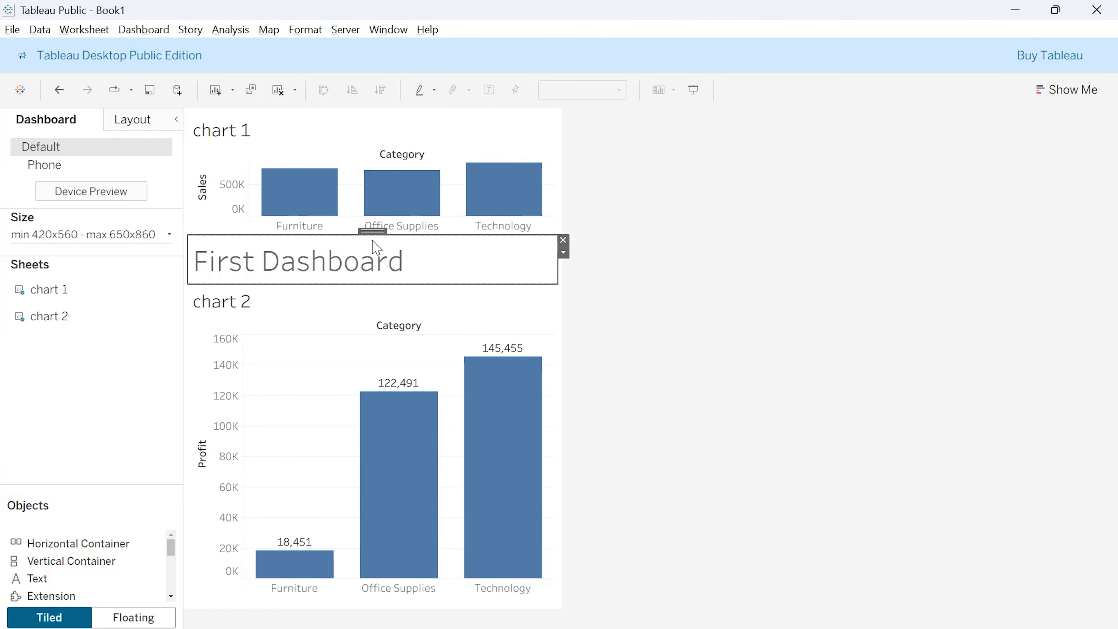
left_click_drag(373, 230, 378, 175)
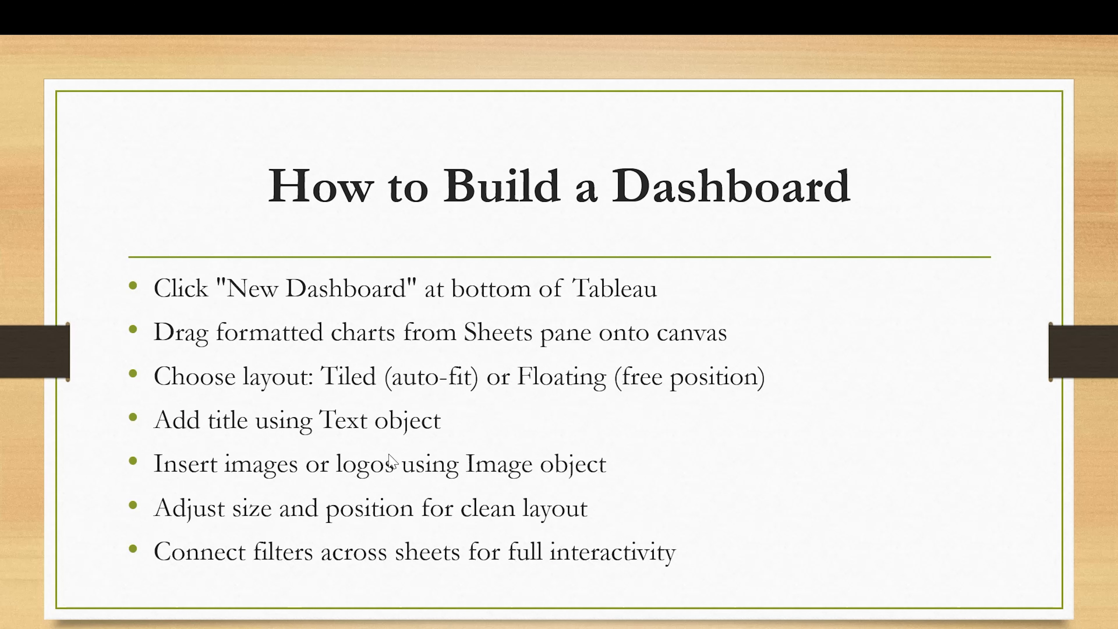
- Return to Tableau, add an Image object with tableau thumbnail.png beside chart 2 and apply Fit Image
key("alt+Tab")
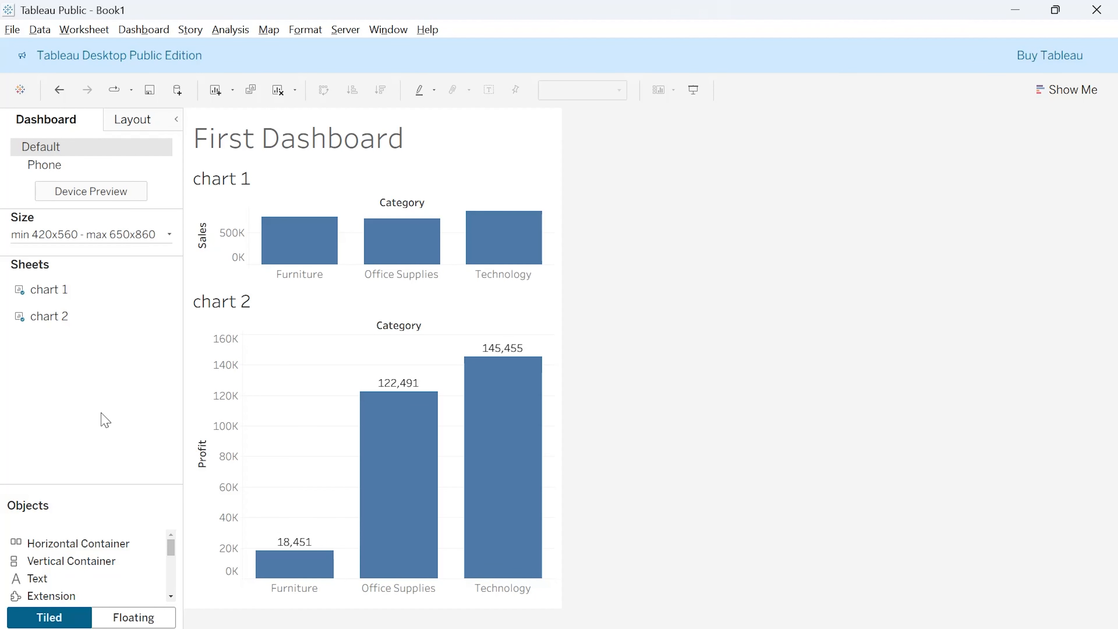
scroll(88, 560, "down", 2)
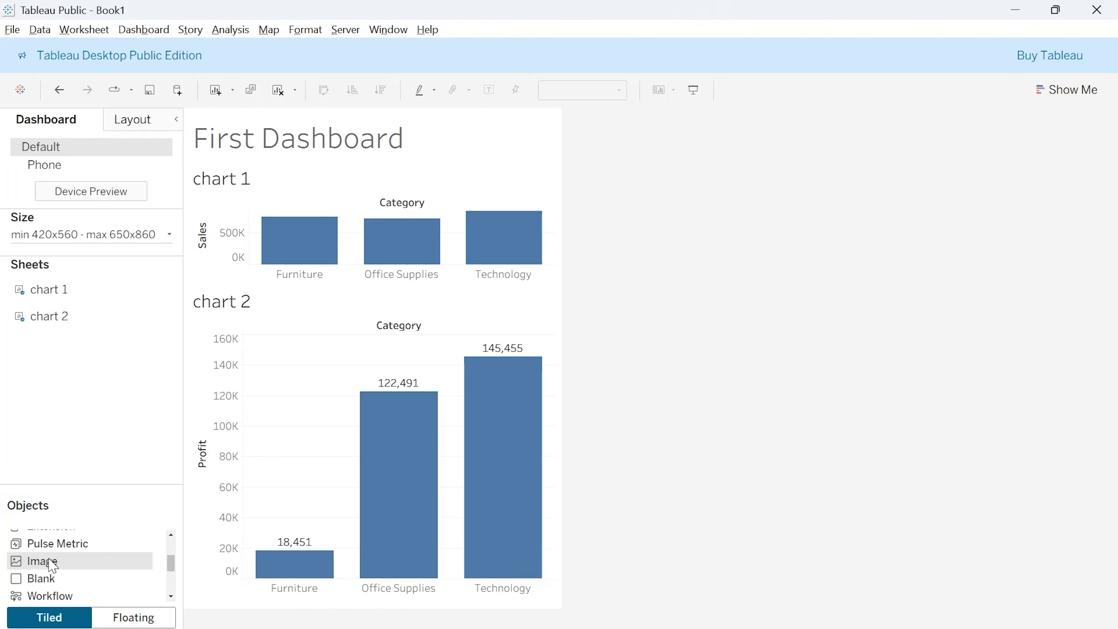
left_click_drag(52, 565, 287, 393)
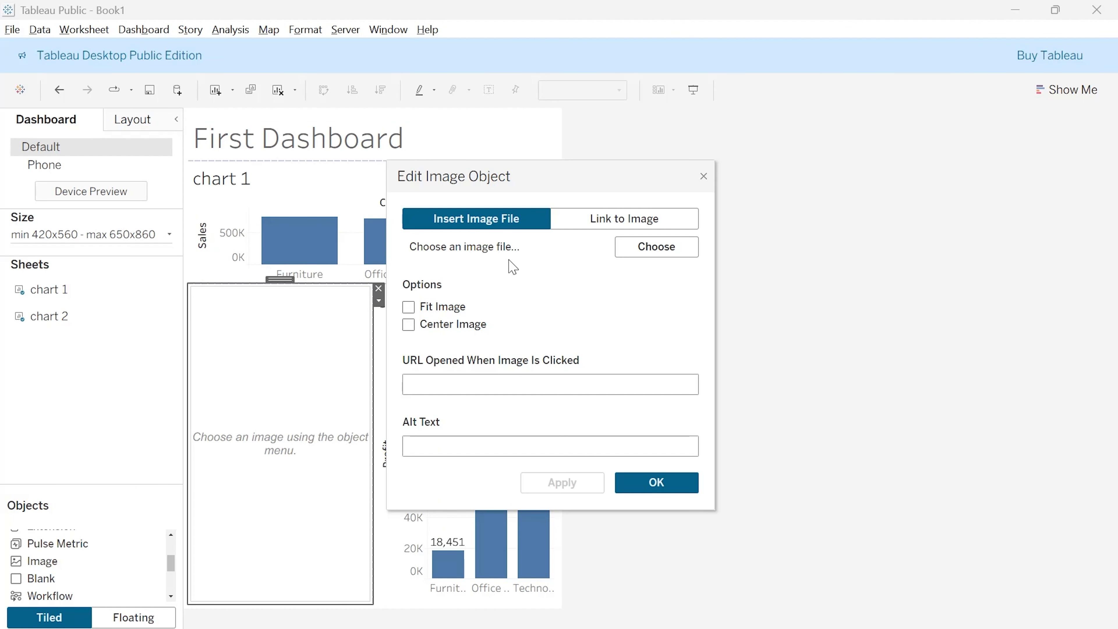
left_click(670, 248)
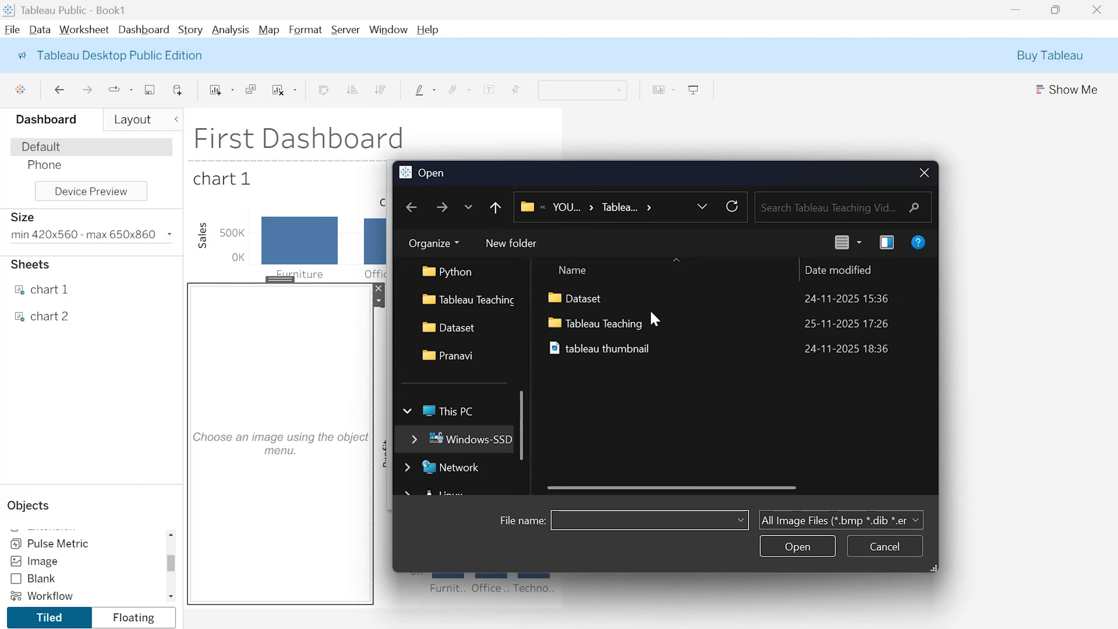
left_click(612, 348)
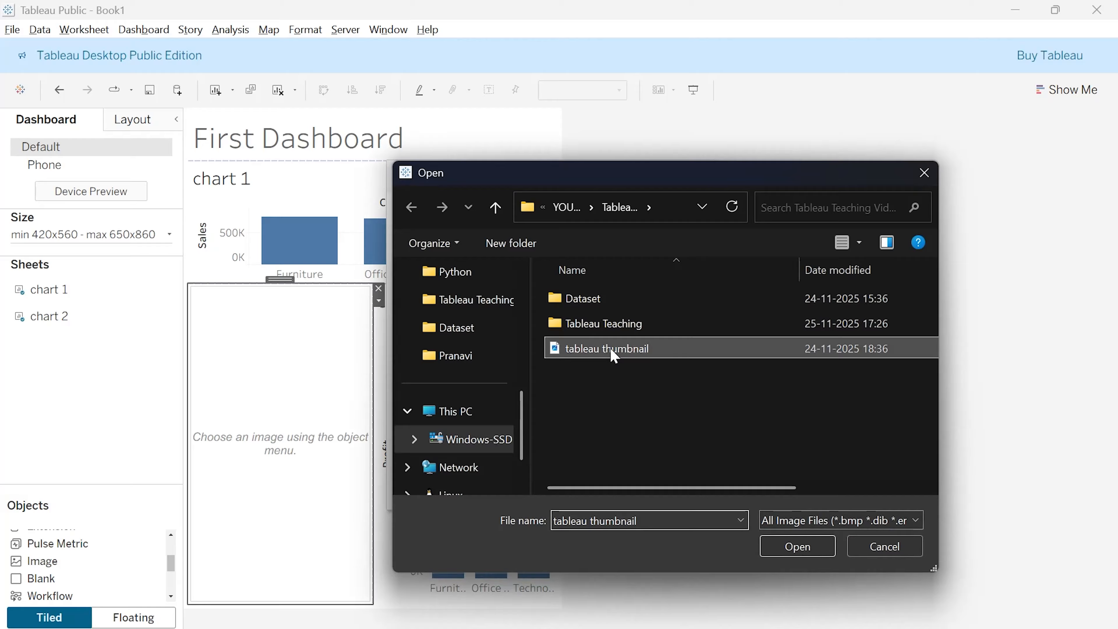
left_click(799, 551)
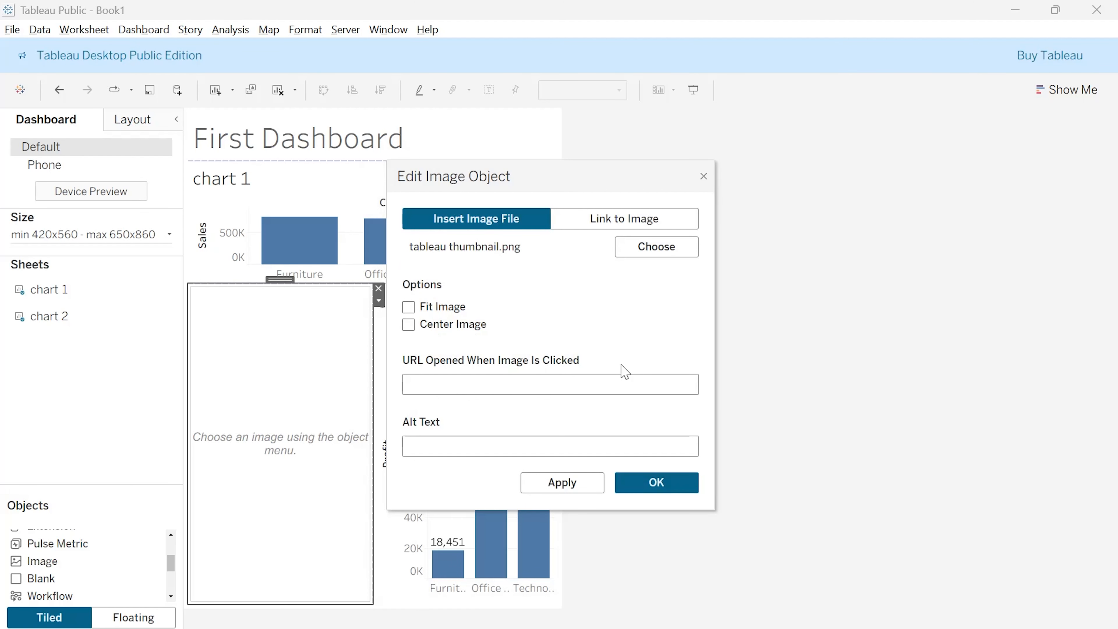
left_click(588, 483)
left_click(646, 487)
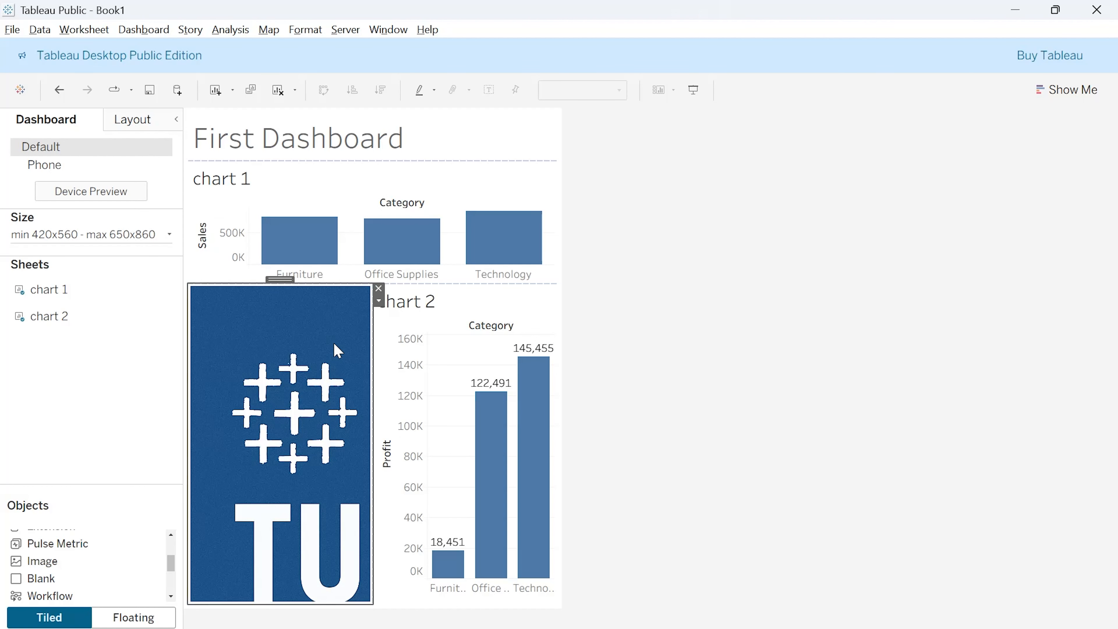
right_click(319, 359)
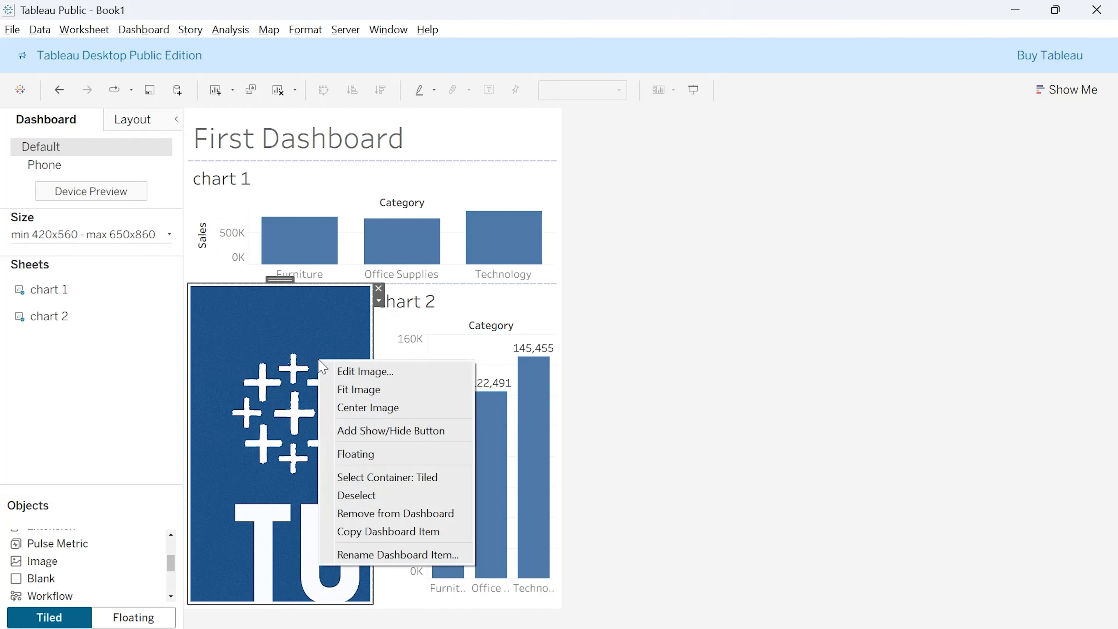
left_click(346, 391)
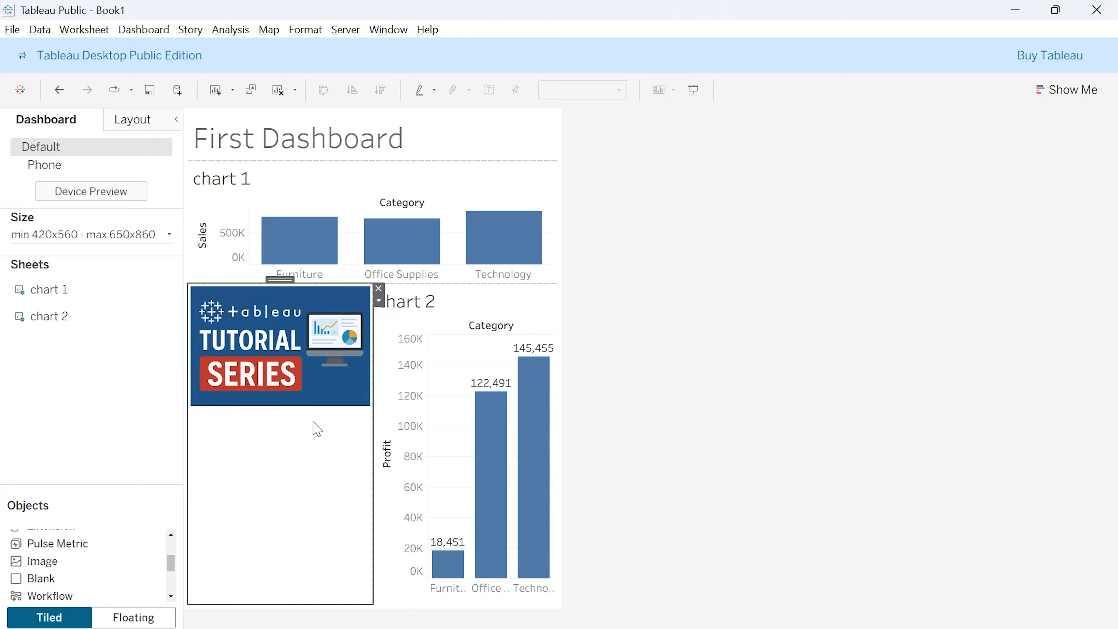
- Try to reposition the image object within the layout and remove it from the dashboard
left_click_drag(281, 279, 286, 319)
left_click_drag(281, 279, 281, 334)
left_click(379, 289)
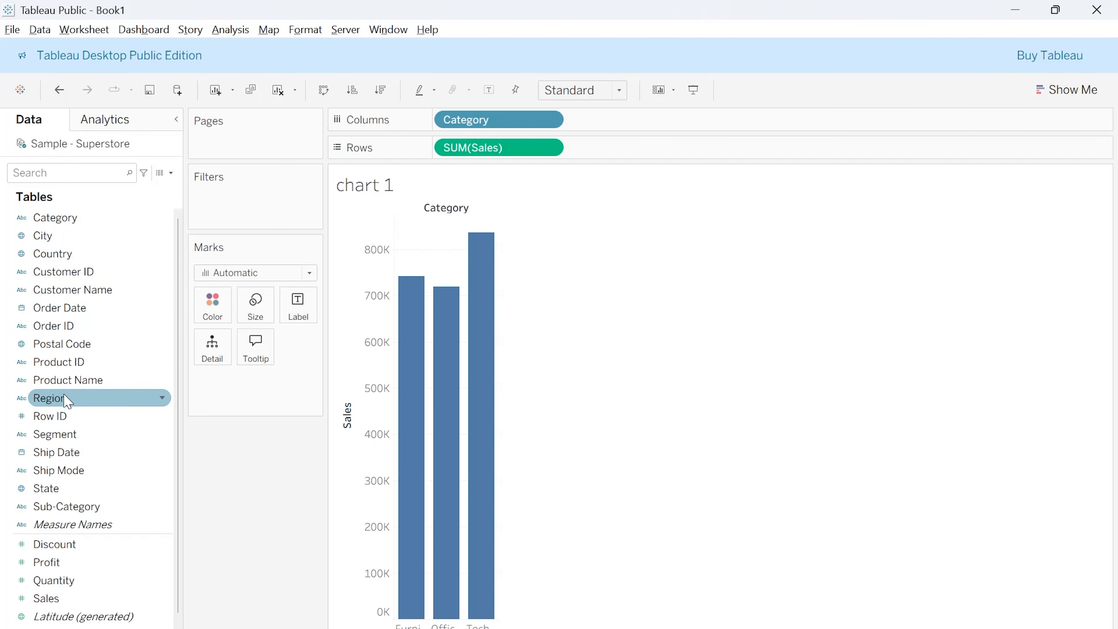
- Add a Region filter to the chart 1 worksheet with all regions selected
left_click_drag(71, 398, 237, 211)
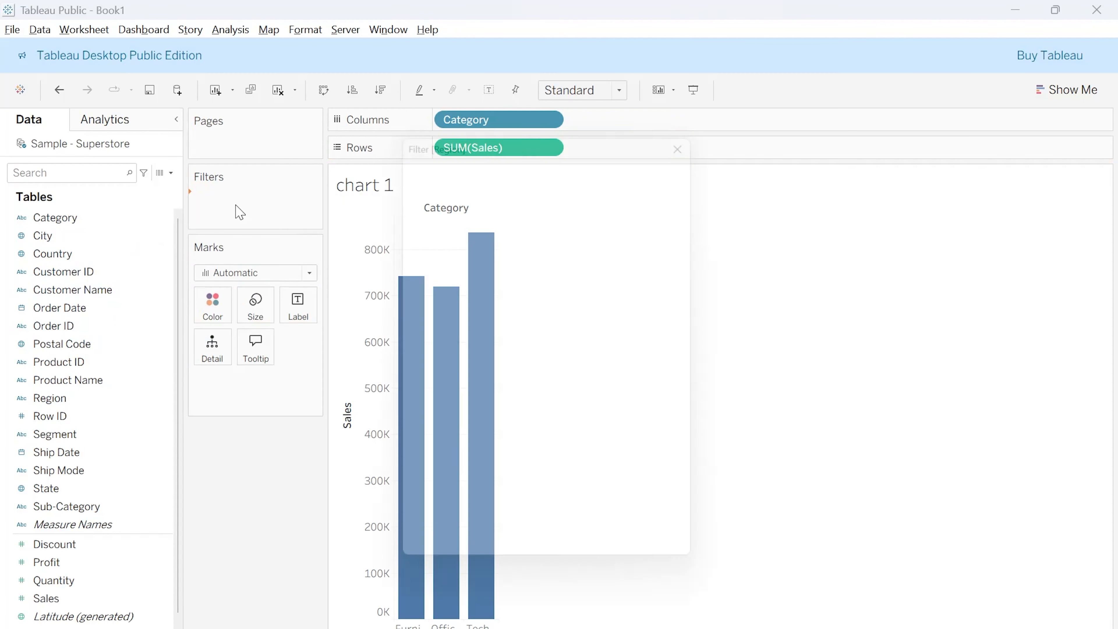
left_click(442, 421)
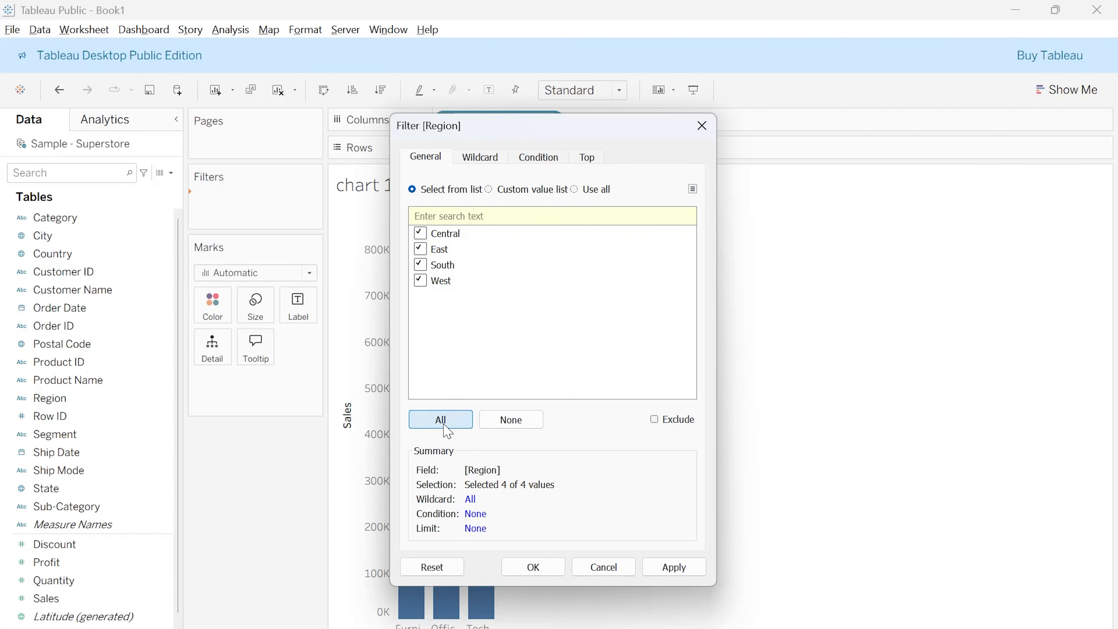
left_click(670, 568)
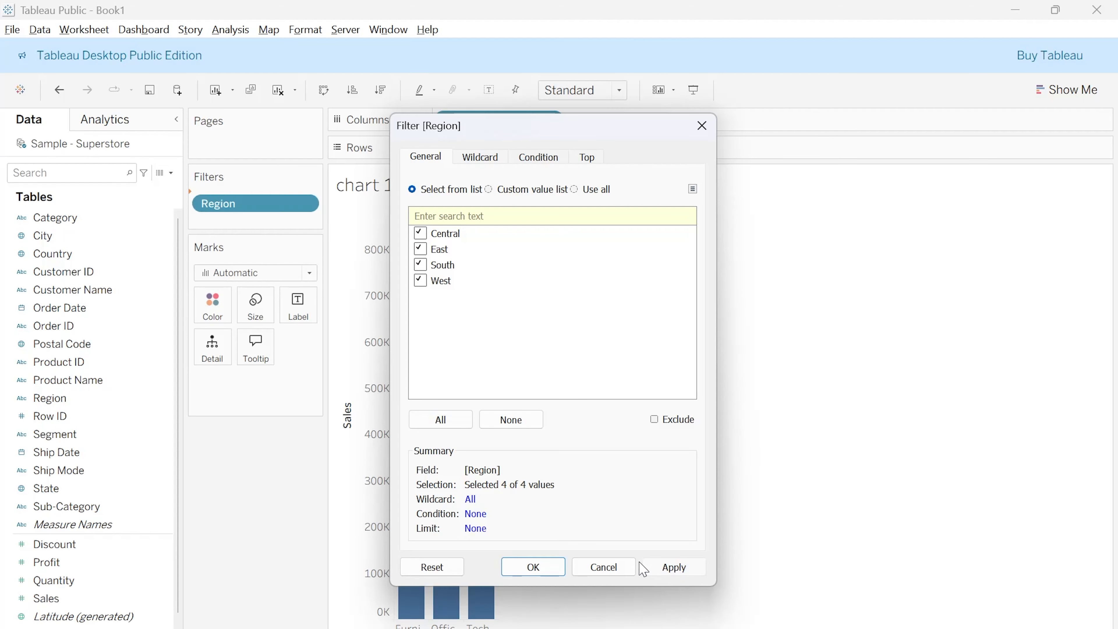
left_click(558, 570)
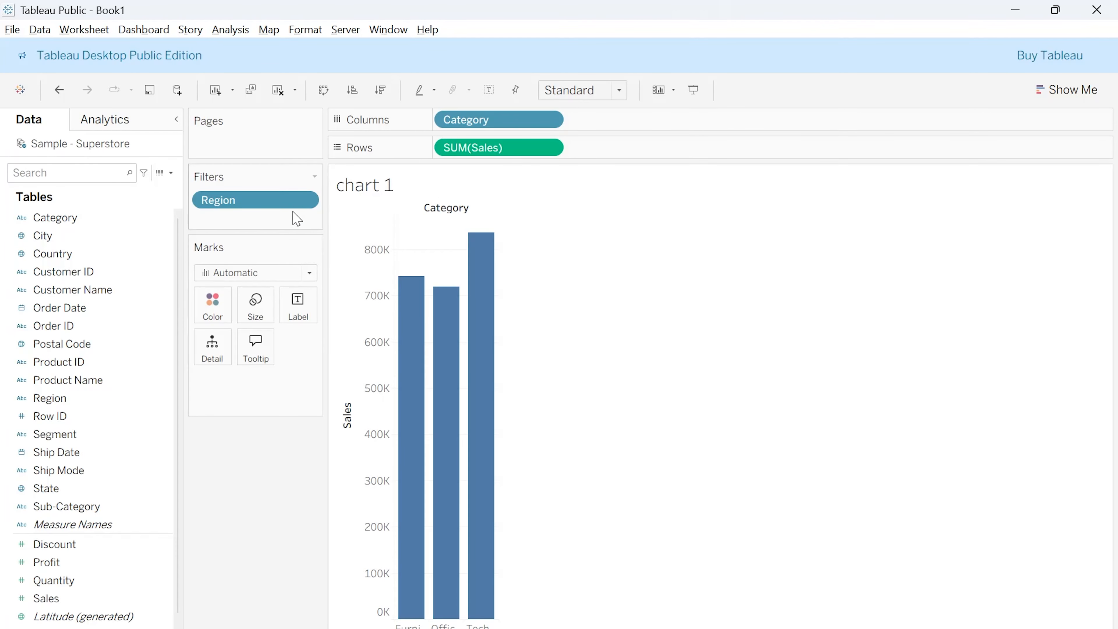
- Show the Region filter on the chart 1 worksheet and set it to Single Value (dropdown)
right_click(282, 200)
left_click(316, 227)
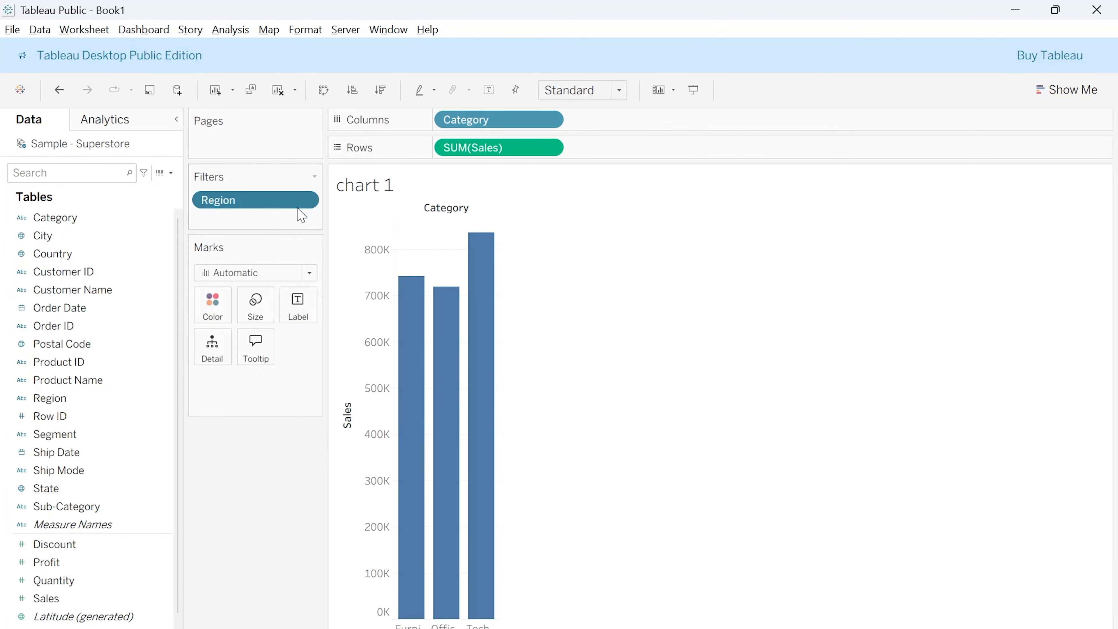
left_click(1105, 176)
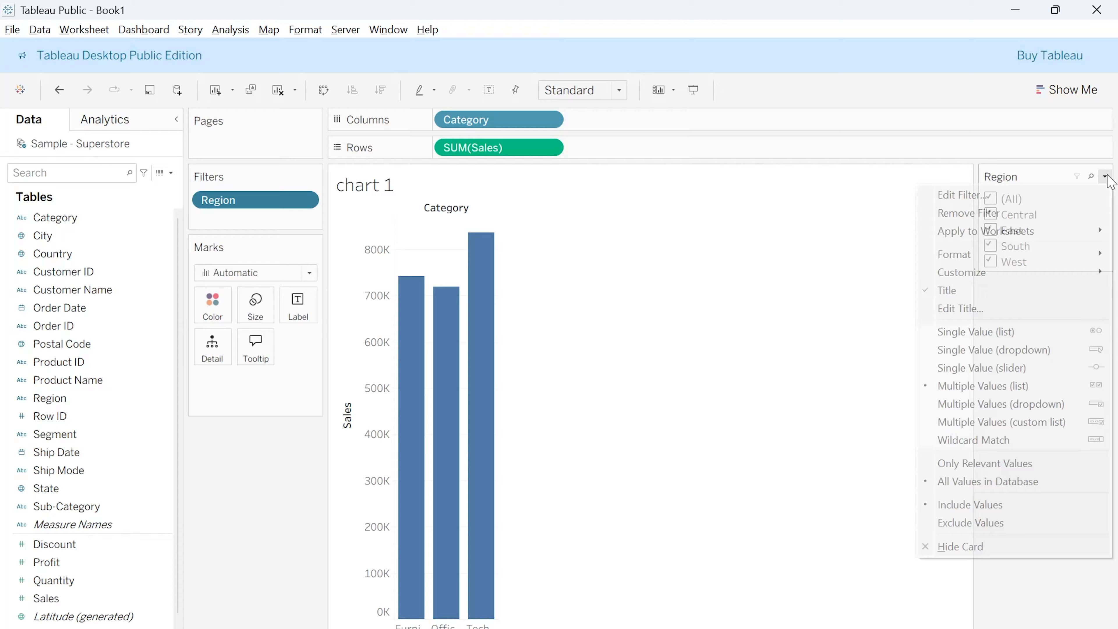
left_click(991, 352)
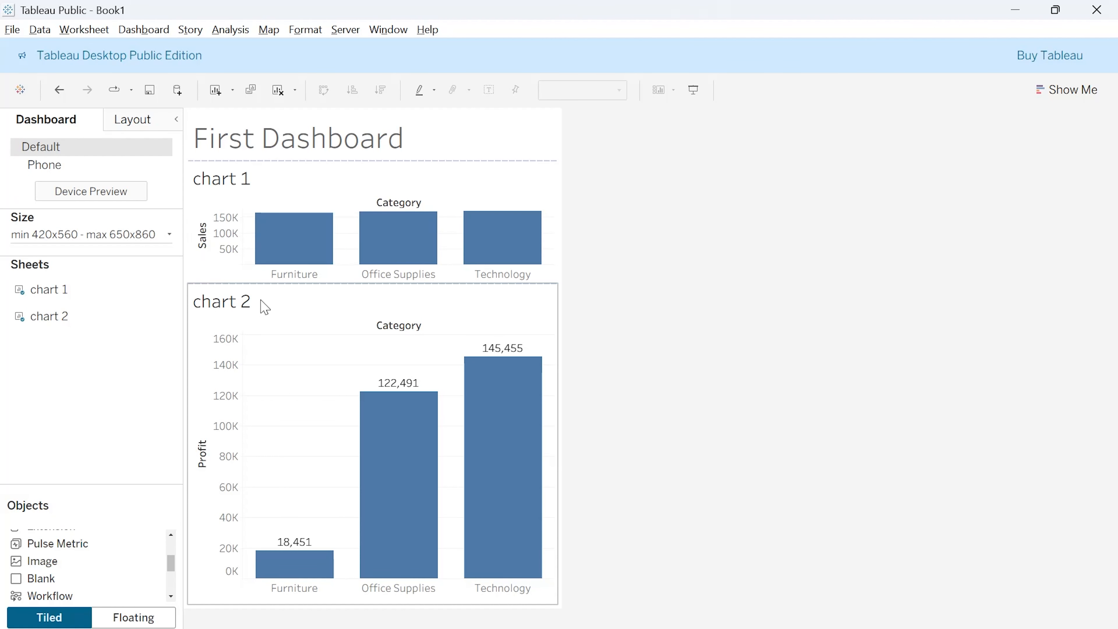
- Remove chart 1 from the dashboard and place it again between the title and chart 2 to bring in its Region filter
left_click(423, 184)
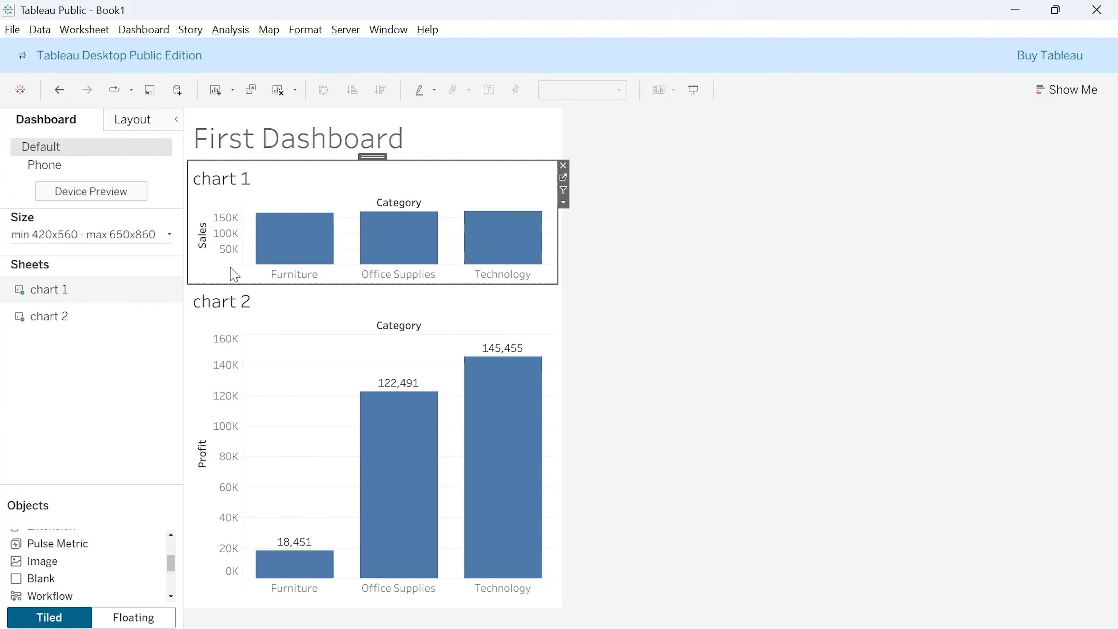
left_click(563, 165)
mouse_move(90, 328)
mouse_move(54, 298)
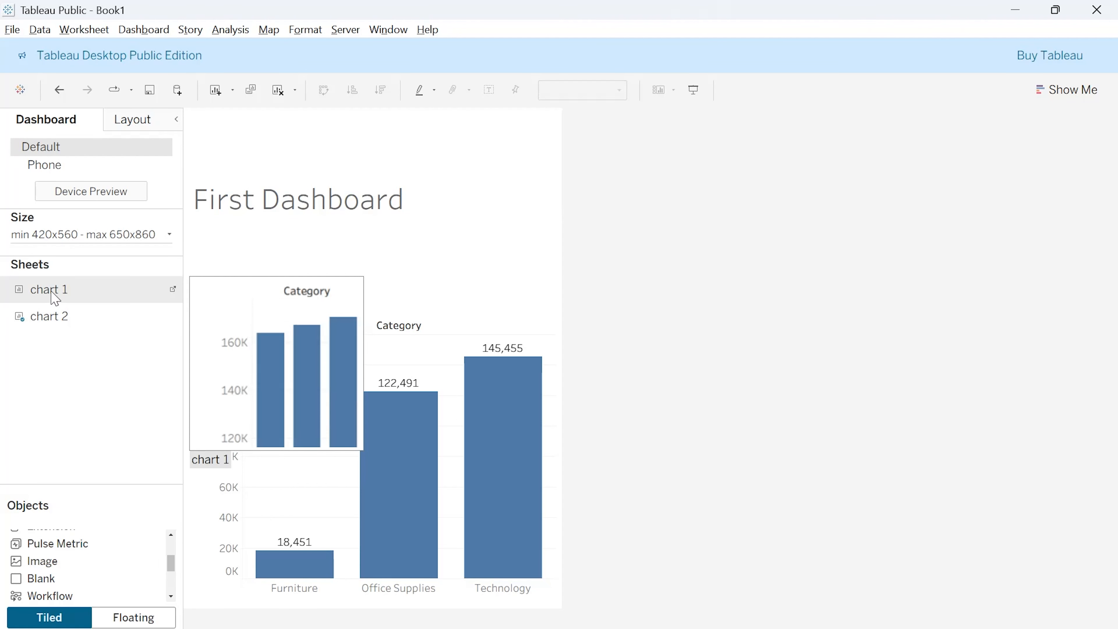
left_click_drag(54, 298, 339, 344)
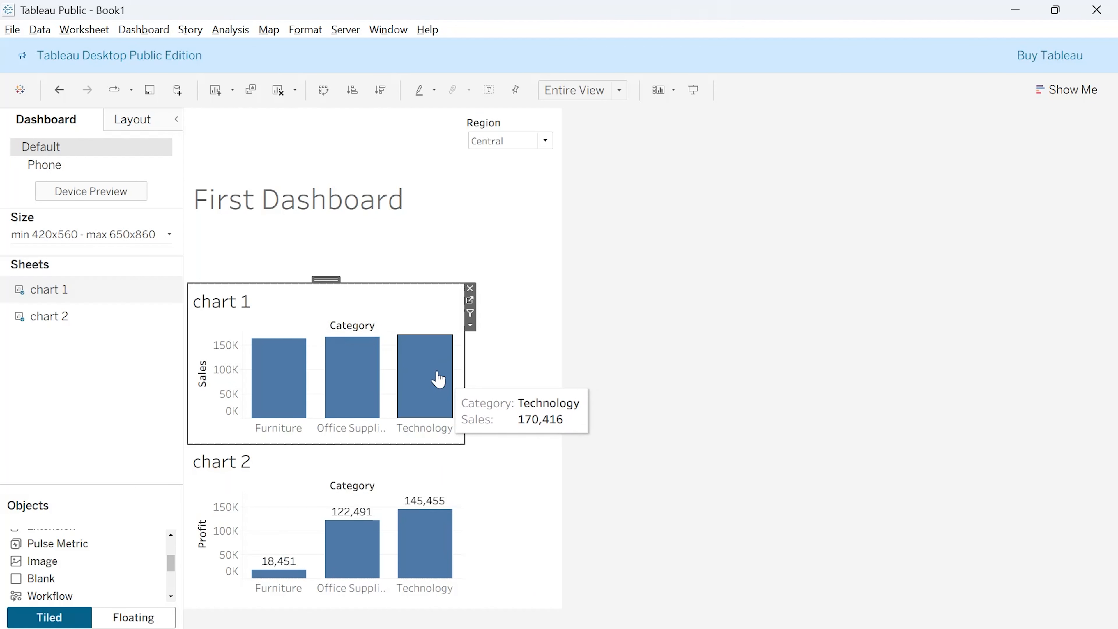
- Set the dashboard's Region filter to East
left_click(510, 124)
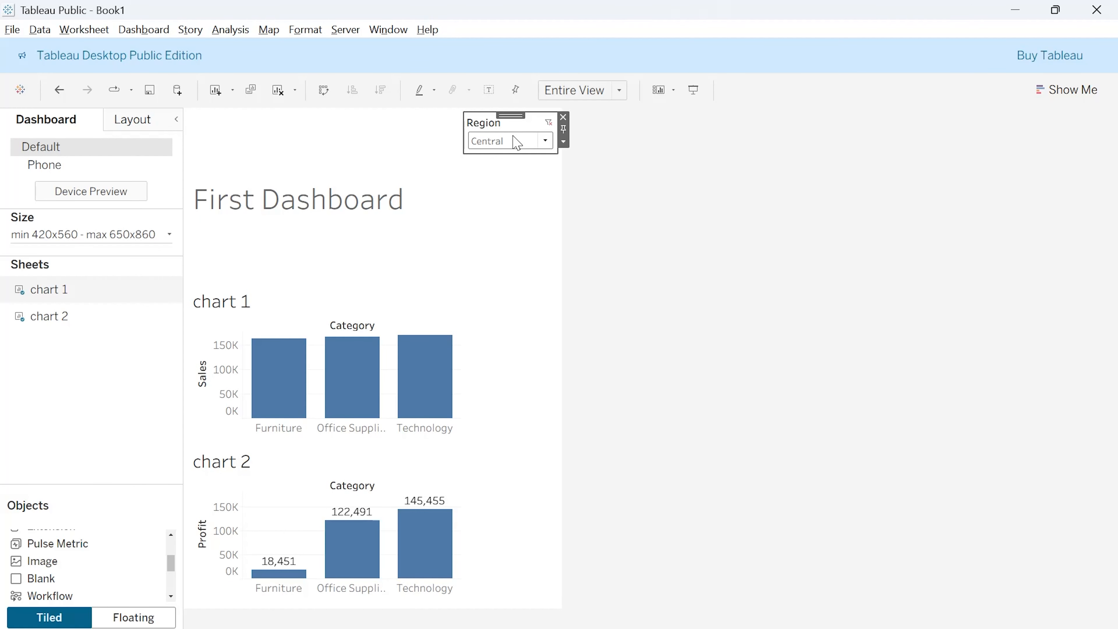
left_click(545, 140)
left_click(502, 196)
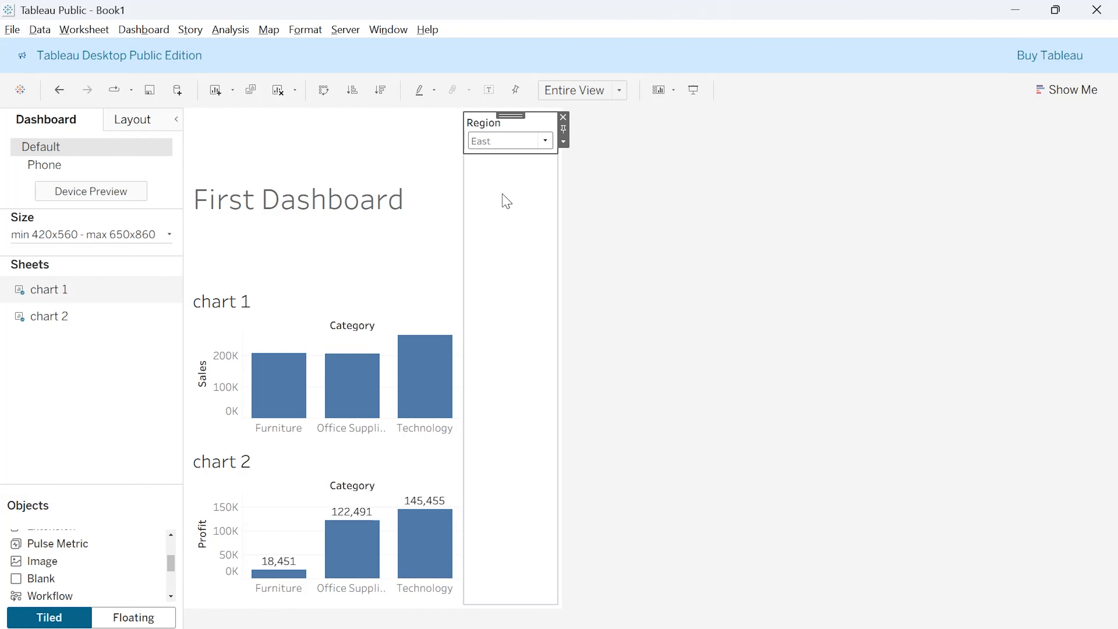